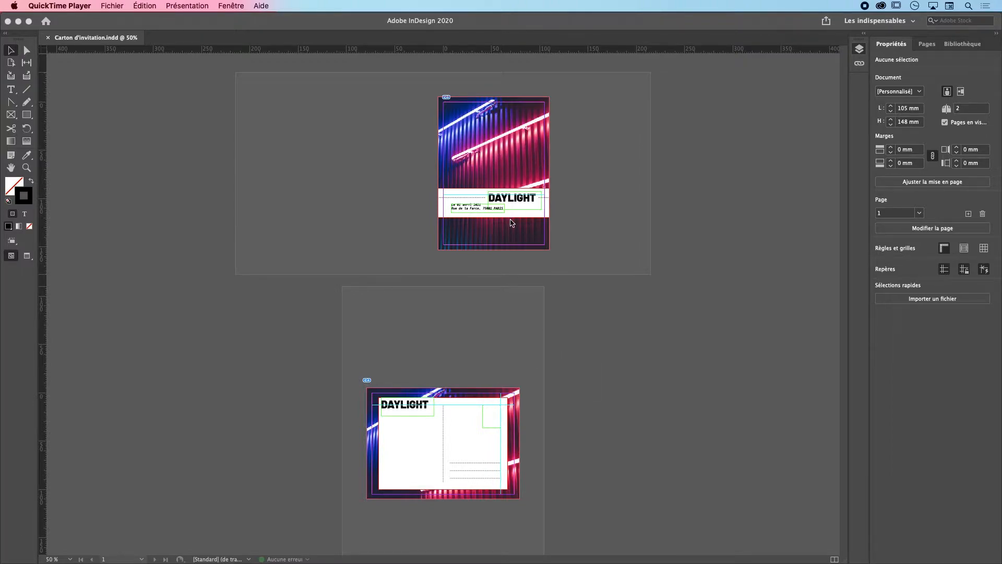
Start setting up a new portrait document in millimetres, 105 mm wide and 148 mm high
{"action": "left_click", "coordinate": [934, 45]}
{"action": "left_click", "coordinate": [933, 45]}
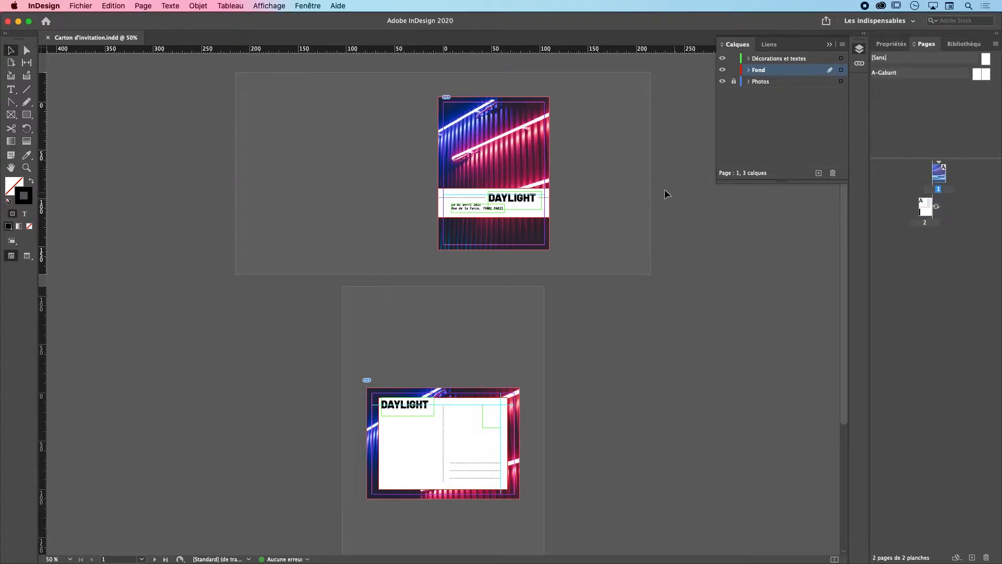
{"action": "left_click", "coordinate": [82, 6]}
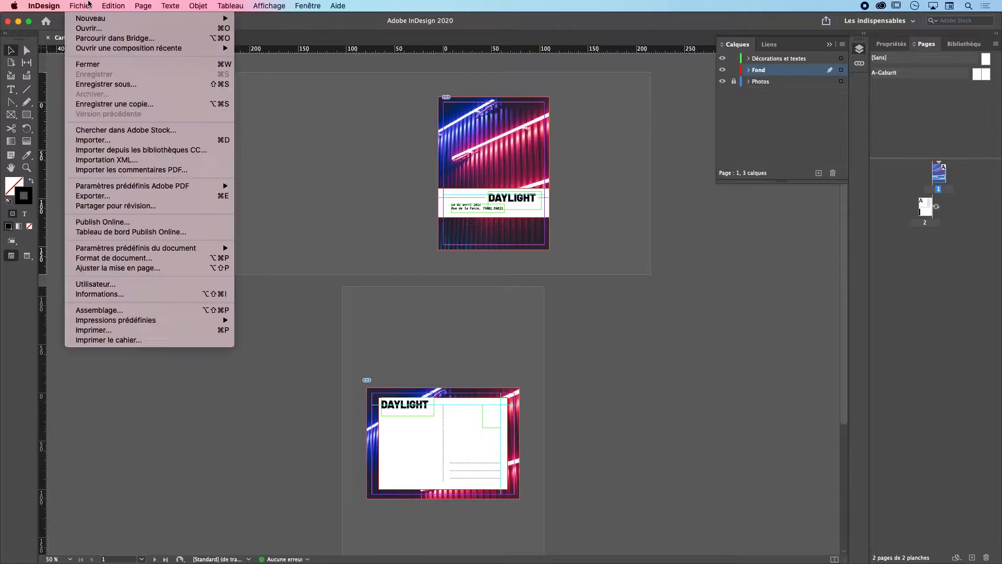
{"action": "mouse_move", "coordinate": [90, 21]}
{"action": "left_click", "coordinate": [265, 21]}
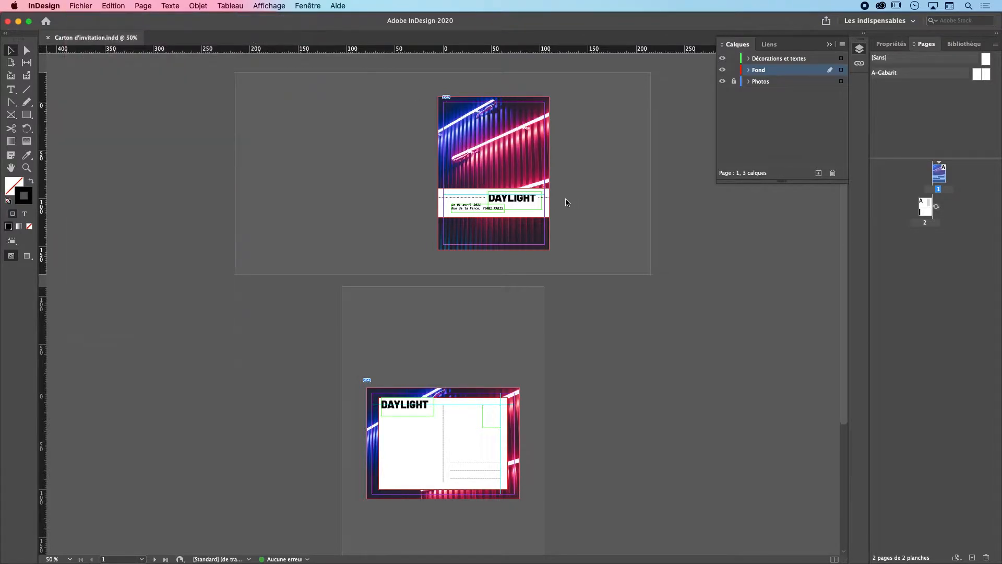
{"action": "left_click", "coordinate": [697, 196]}
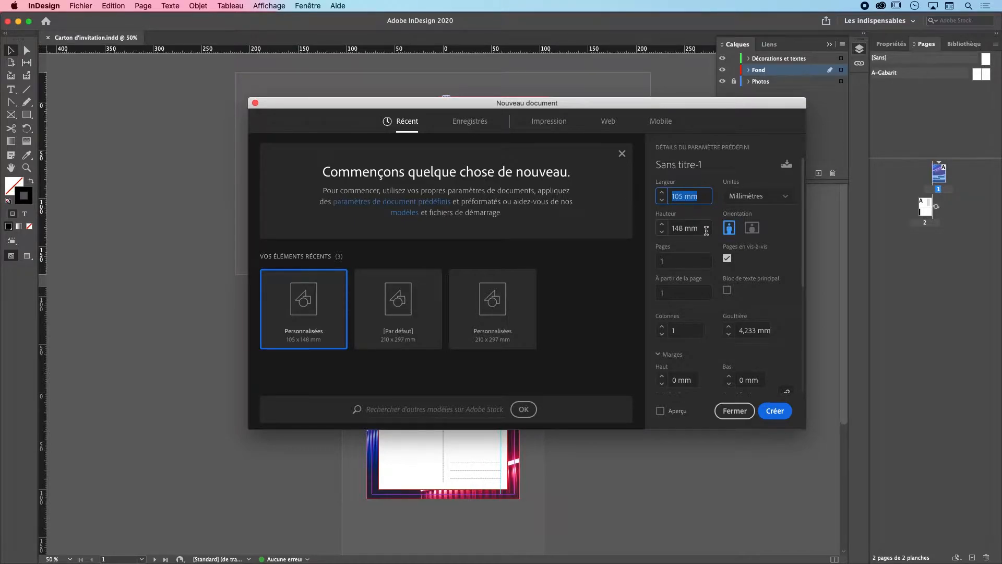
{"action": "key", "text": "Tab"}
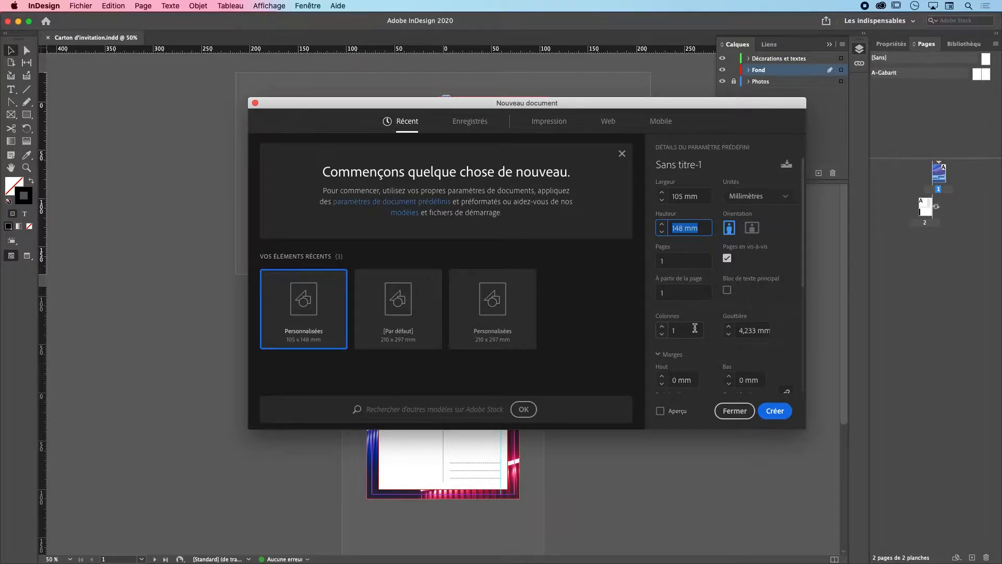
Specify 0 mm margins and a 5 mm bleed on all sides for the new document
{"action": "scroll", "coordinate": [695, 328], "scroll_direction": "down", "scroll_amount": 5}
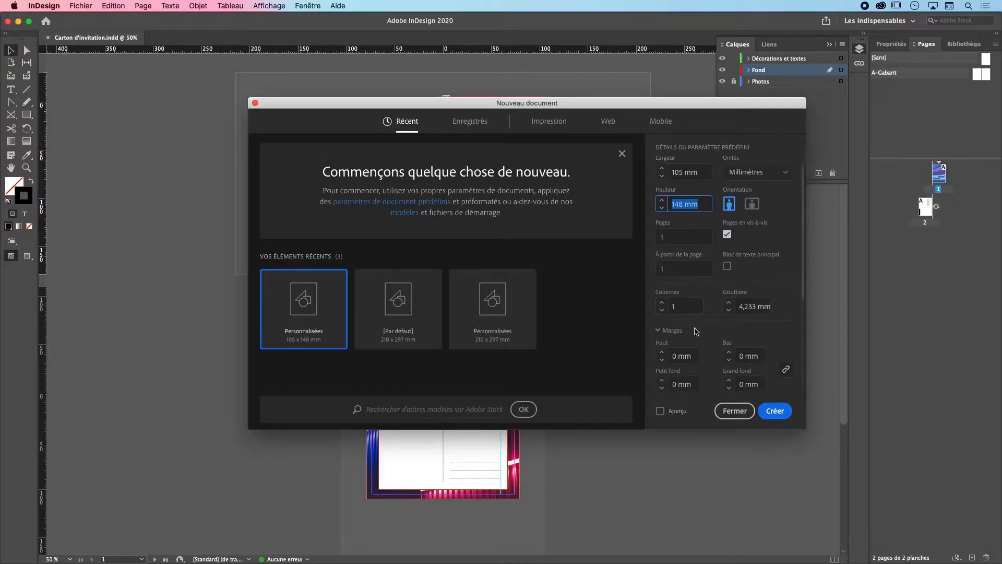
{"action": "left_click", "coordinate": [688, 301]}
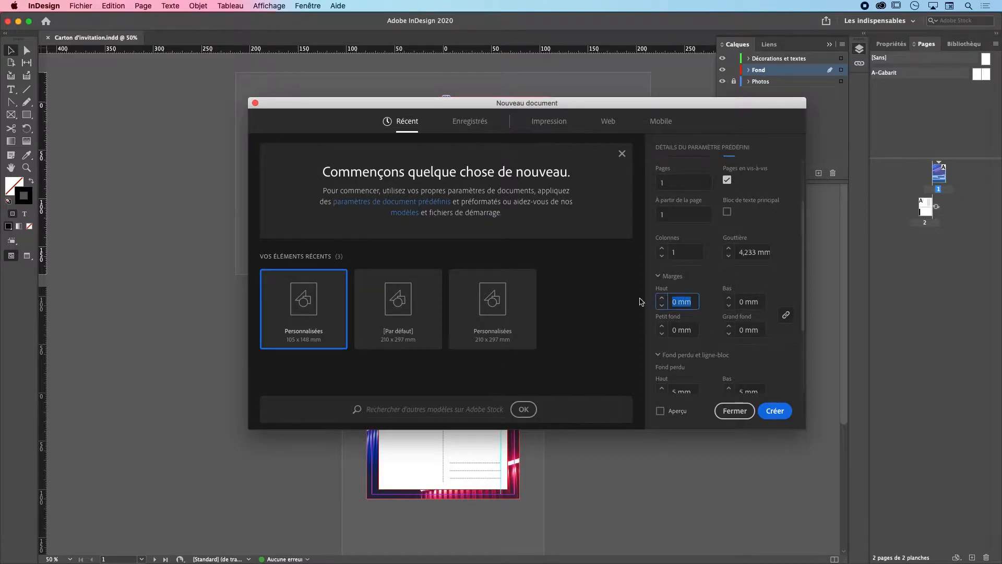
{"action": "scroll", "coordinate": [733, 318], "scroll_direction": "down", "scroll_amount": 3}
{"action": "scroll", "coordinate": [732, 322], "scroll_direction": "down", "scroll_amount": 5}
{"action": "left_click", "coordinate": [681, 283]}
{"action": "left_click_drag", "start_coordinate": [681, 283], "coordinate": [625, 279]}
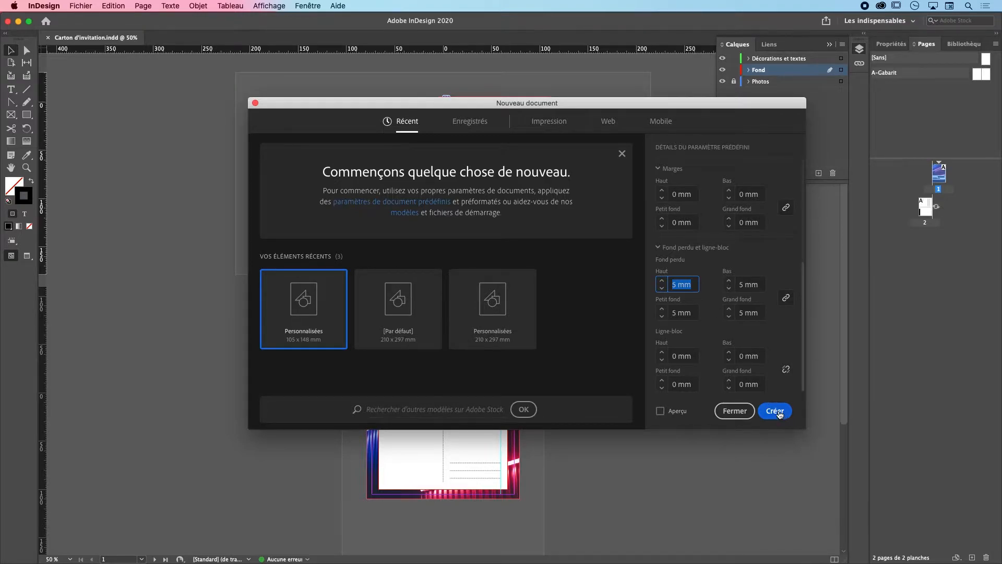
Preview the new document's layout and create the document
{"action": "left_click", "coordinate": [661, 411]}
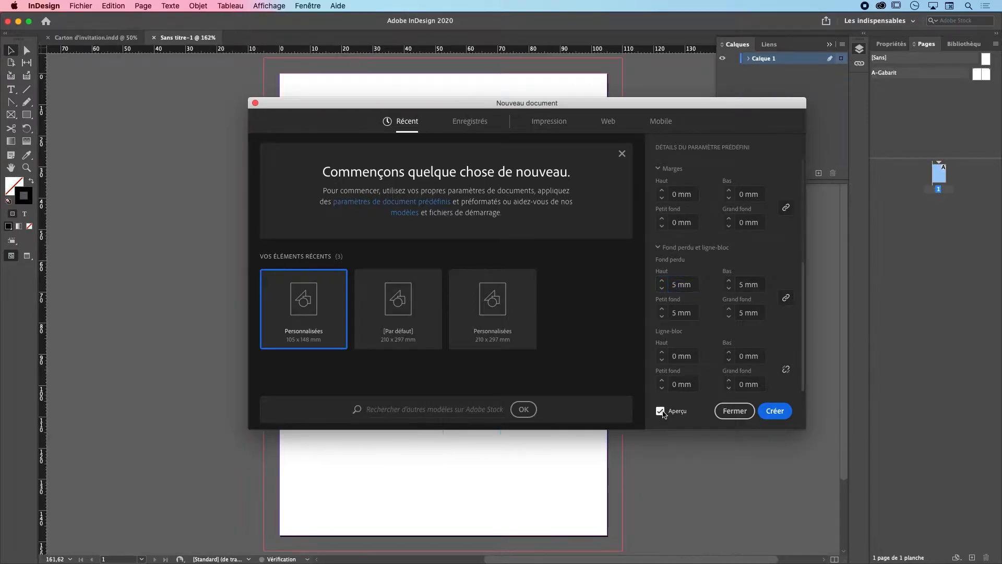
{"action": "left_click_drag", "start_coordinate": [615, 104], "coordinate": [595, 110]}
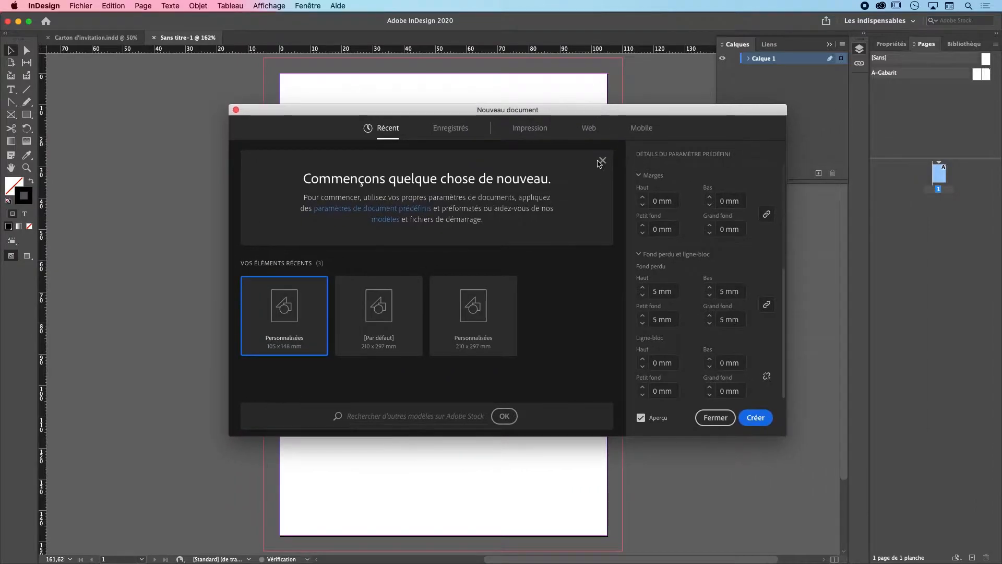
{"action": "left_click", "coordinate": [644, 420]}
{"action": "left_click", "coordinate": [756, 418]}
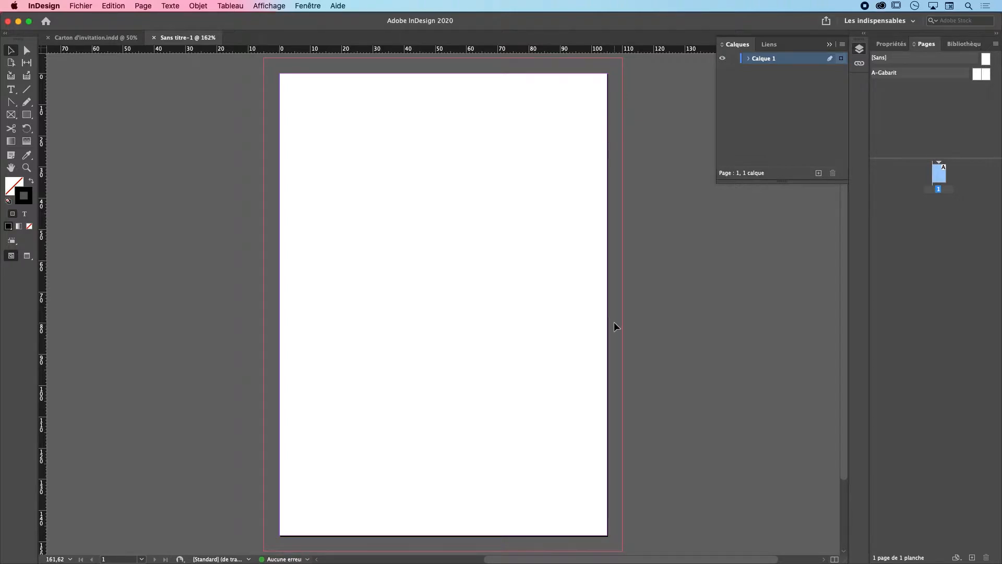
Narrow the InDesign window and bring the Carton d'invitation Finder window in front beside the blank page
{"action": "key", "text": "super+minus"}
{"action": "key", "text": "super+minus"}
{"action": "key", "text": "super+minus"}
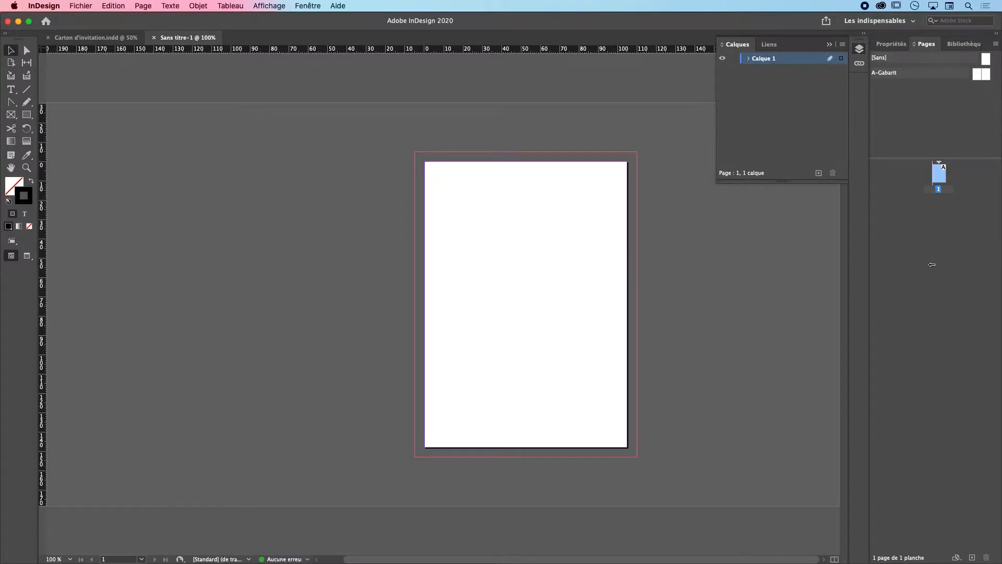
{"action": "left_click_drag", "start_coordinate": [953, 265], "coordinate": [760, 265]}
{"action": "left_click", "coordinate": [722, 156]}
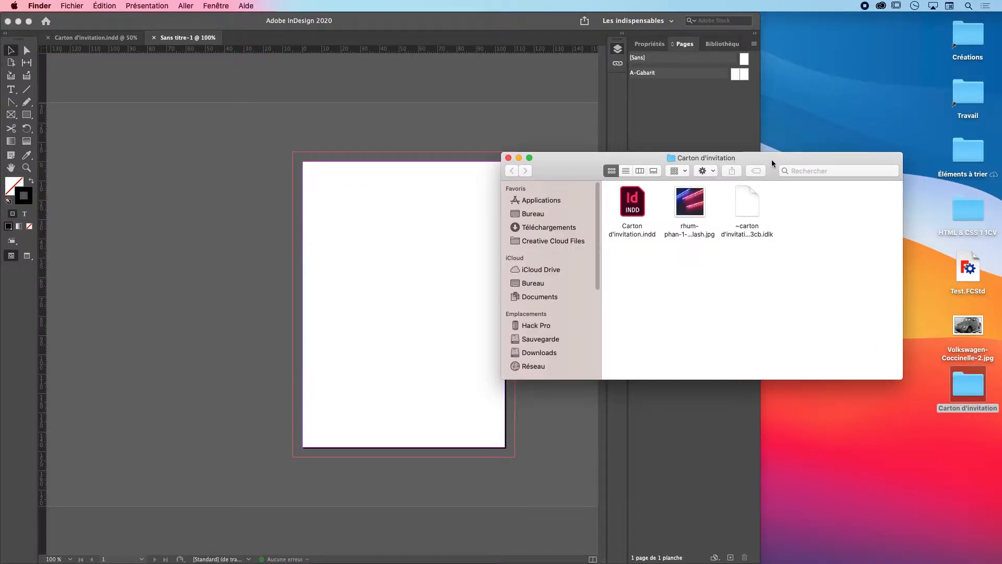
{"action": "left_click_drag", "start_coordinate": [772, 163], "coordinate": [861, 170]}
Place the rhum-phan JPG from the Carton d'invitation folder on the page and restore the InDesign window's full width
{"action": "left_click", "coordinate": [761, 241]}
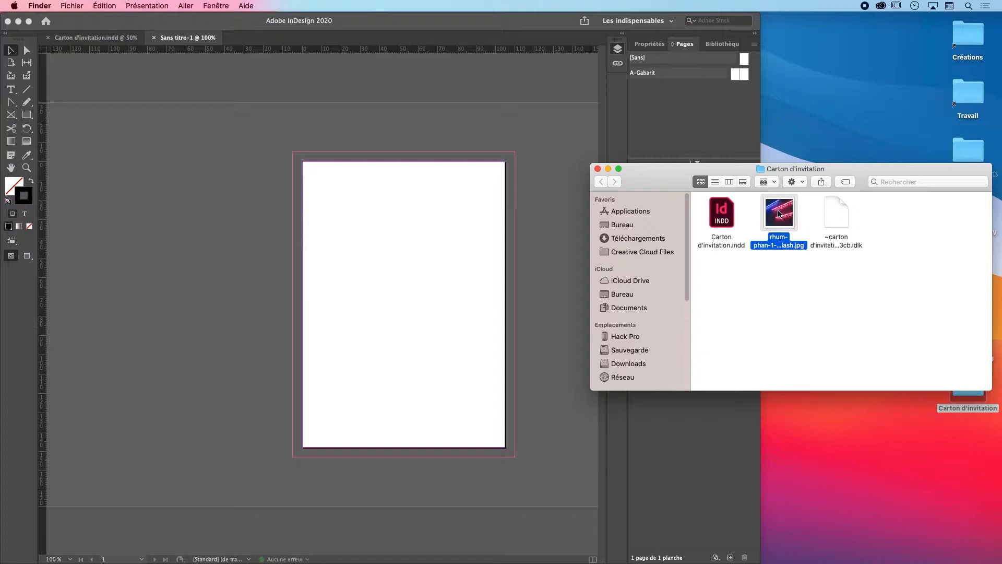
{"action": "left_click_drag", "start_coordinate": [782, 215], "coordinate": [402, 269]}
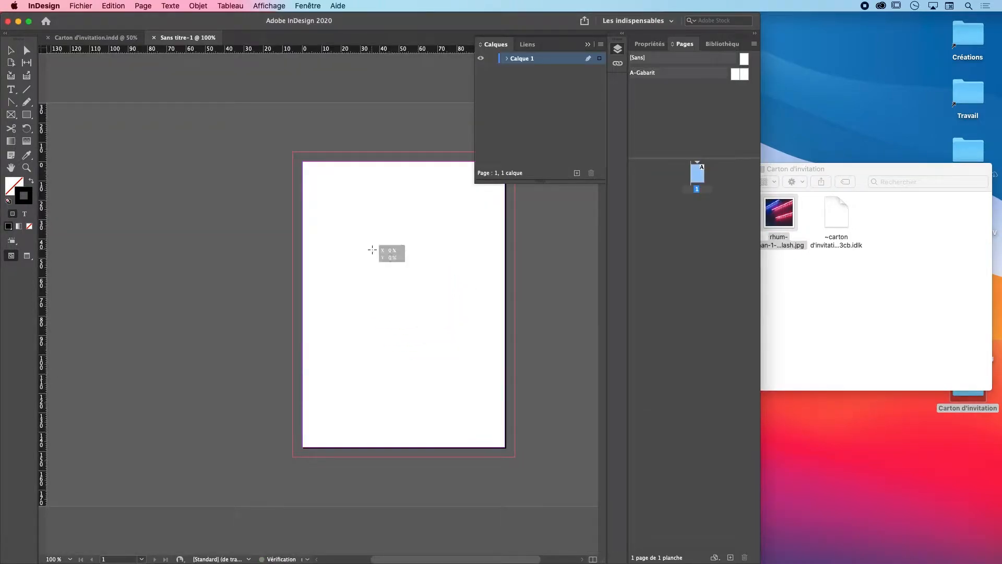
{"action": "left_click", "coordinate": [372, 249]}
{"action": "left_click", "coordinate": [879, 291]}
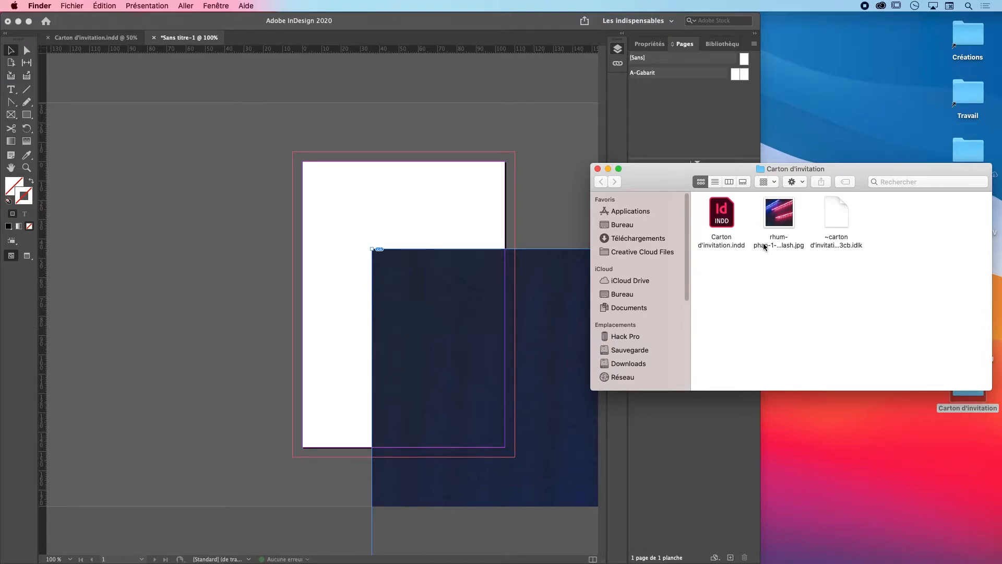
{"action": "left_click", "coordinate": [536, 30]}
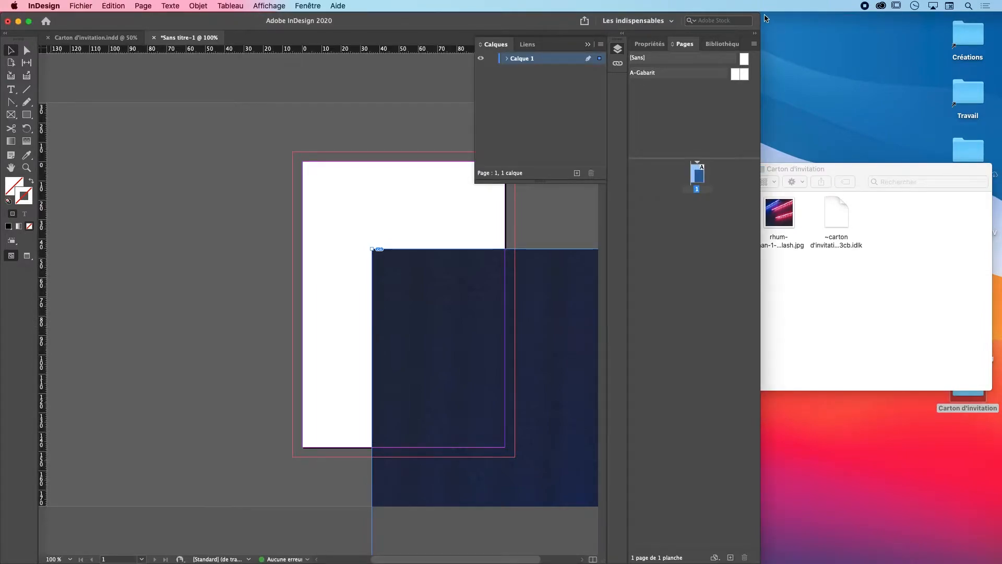
{"action": "left_click_drag", "start_coordinate": [760, 15], "coordinate": [1001, 14]}
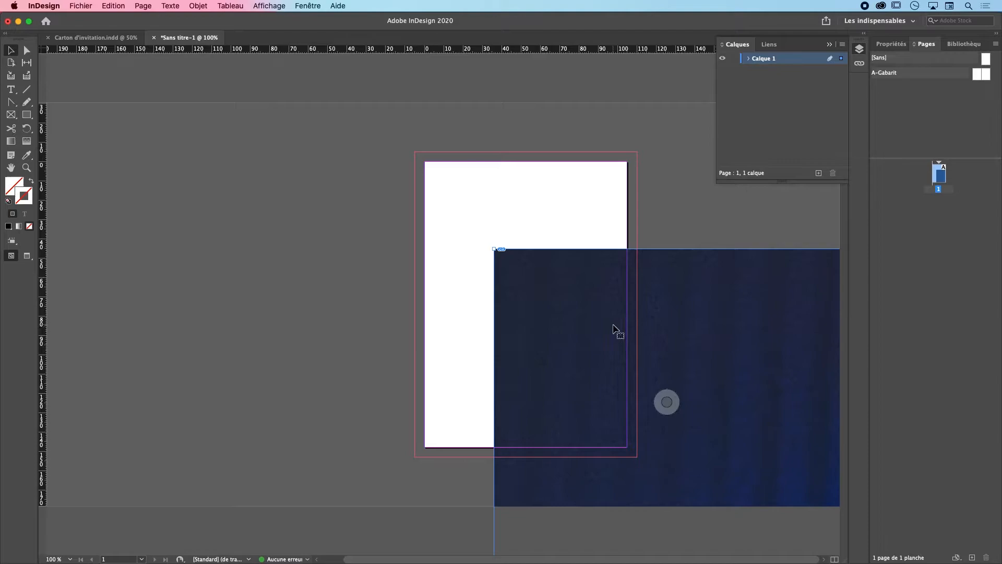
Move the placed image to about X -141 mm, Y 17 mm and enable automatic fitting for its frame
{"action": "left_click_drag", "start_coordinate": [529, 301], "coordinate": [296, 231]}
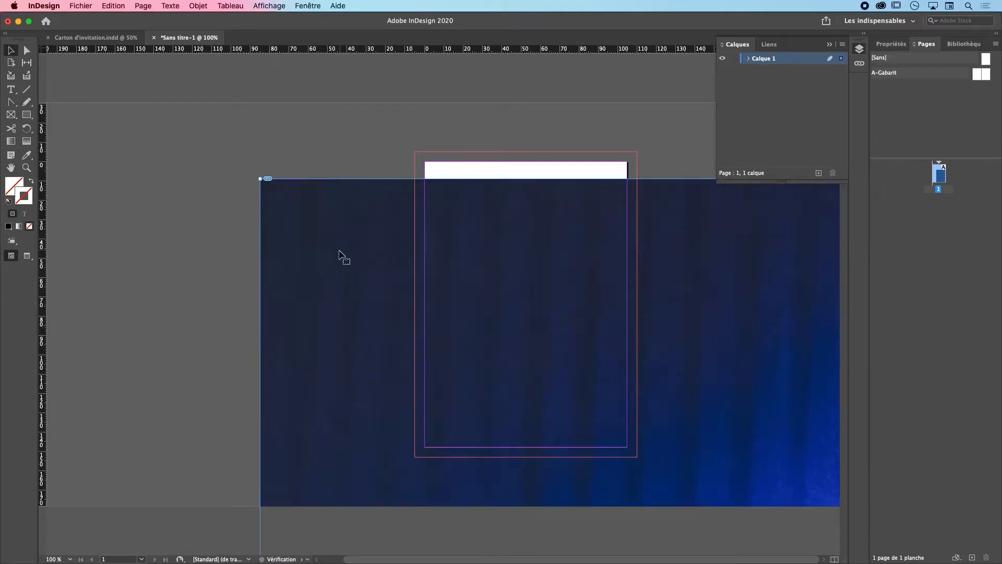
{"action": "left_click_drag", "start_coordinate": [533, 298], "coordinate": [409, 270]}
{"action": "left_click_drag", "start_coordinate": [573, 280], "coordinate": [587, 327]}
{"action": "left_click", "coordinate": [896, 45]}
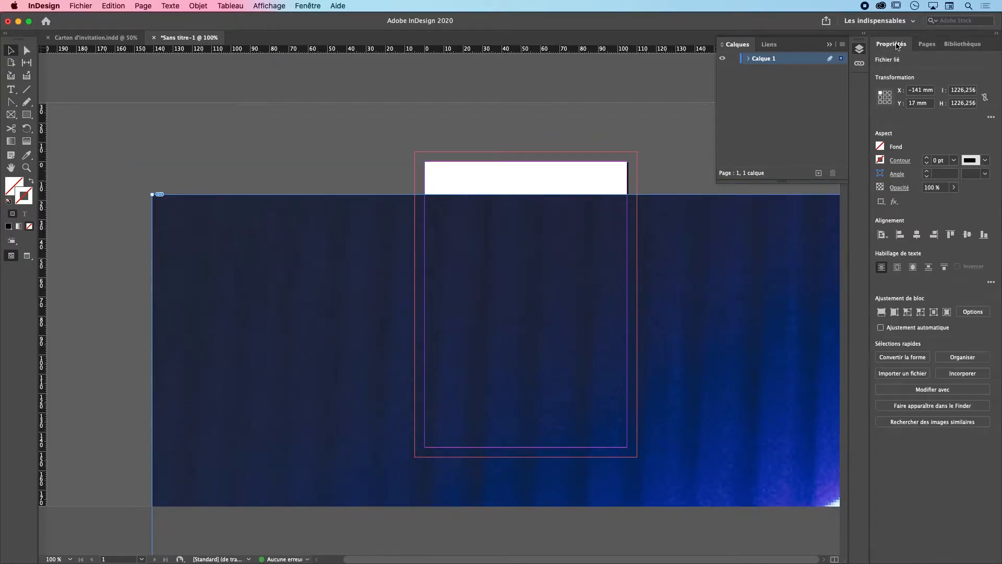
{"action": "left_click", "coordinate": [880, 327]}
Try to set only the image frame's height to 148 mm
{"action": "left_click", "coordinate": [958, 104]}
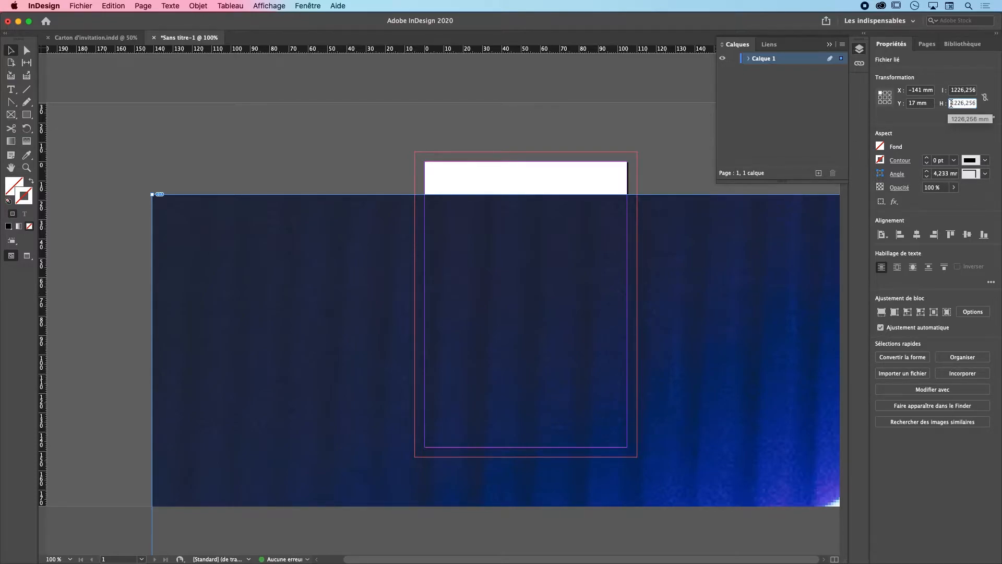
{"action": "left_click_drag", "start_coordinate": [951, 103], "coordinate": [993, 107]}
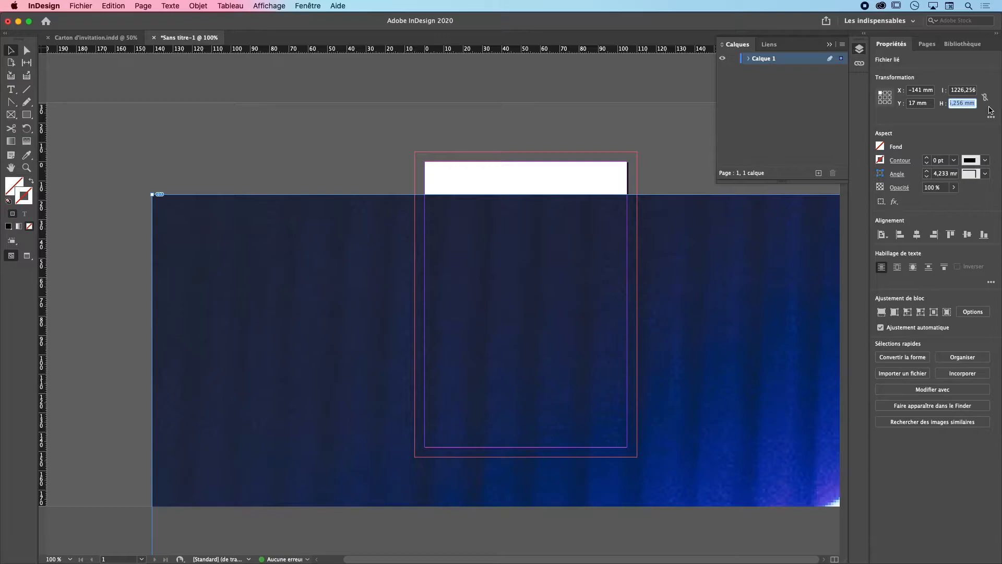
{"action": "type", "text": "148"}
Undo the last height change and scale the image frame to a height of 148 mm with width and height linked
{"action": "left_click", "coordinate": [987, 98]}
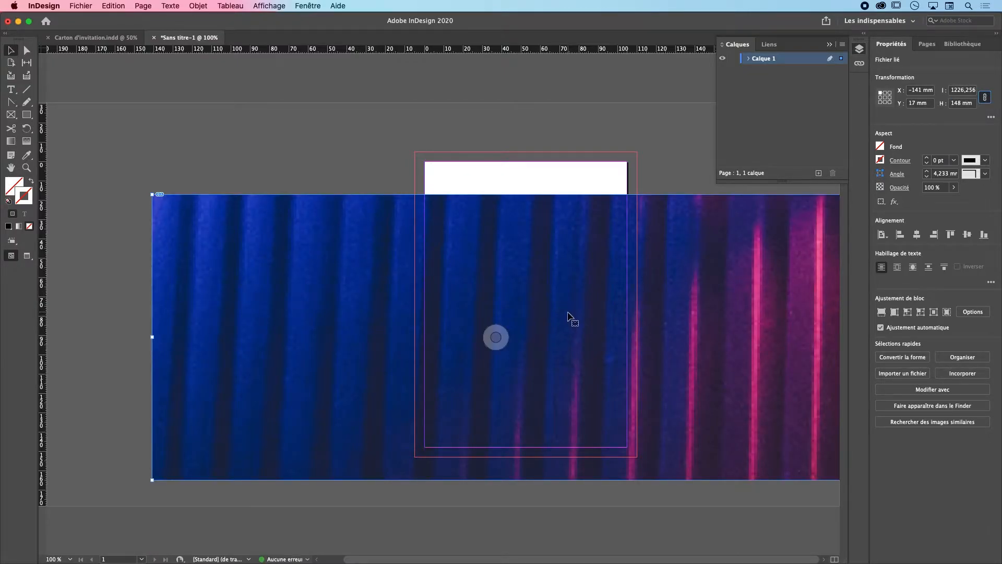
{"action": "key", "text": "super+z"}
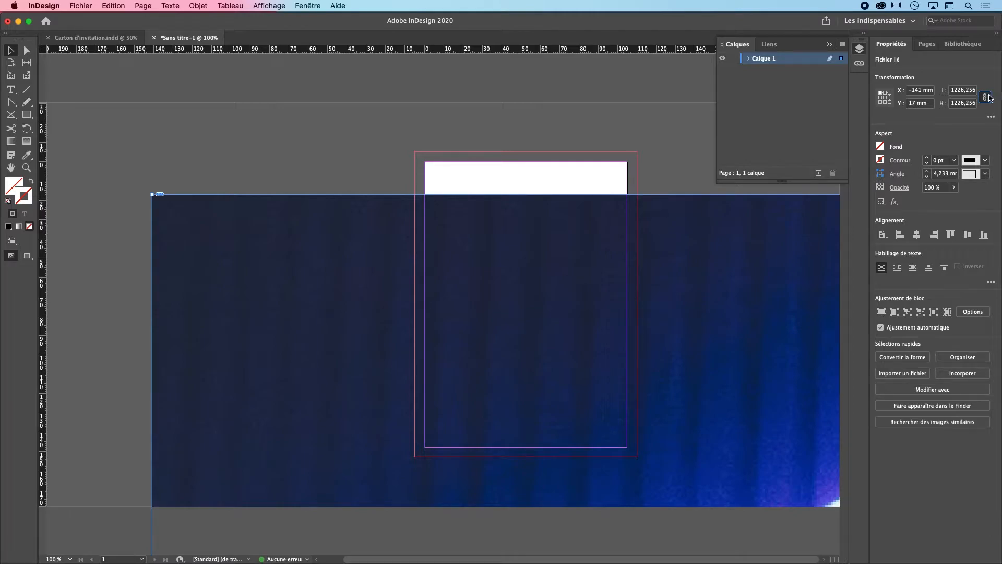
{"action": "left_click", "coordinate": [978, 103]}
{"action": "type", "text": "148"}
{"action": "key", "text": "Return"}
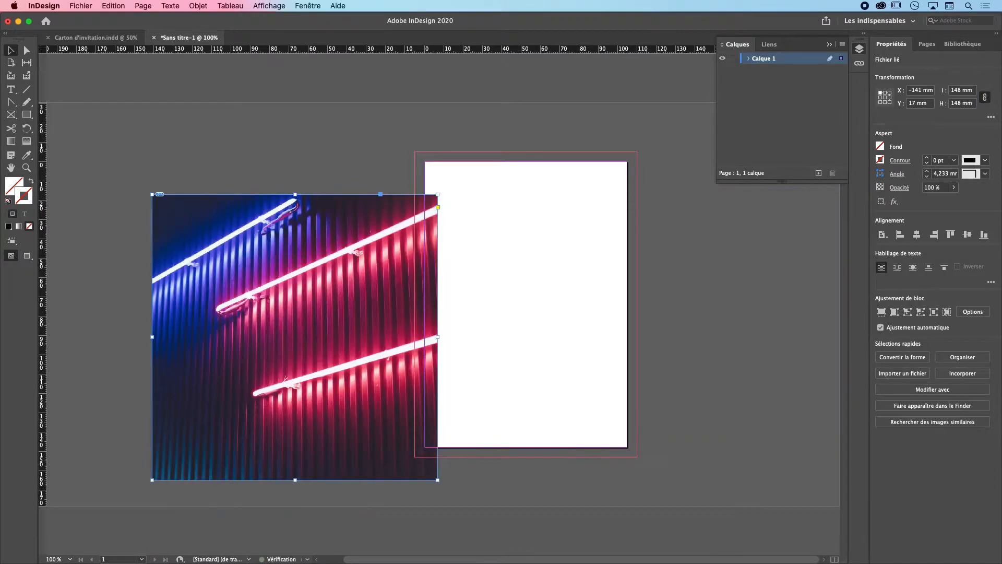
Move the image over the page against the upper bleed line and extend it to the lower bleed line, 158 mm high
{"action": "left_click_drag", "start_coordinate": [436, 310], "coordinate": [604, 321]}
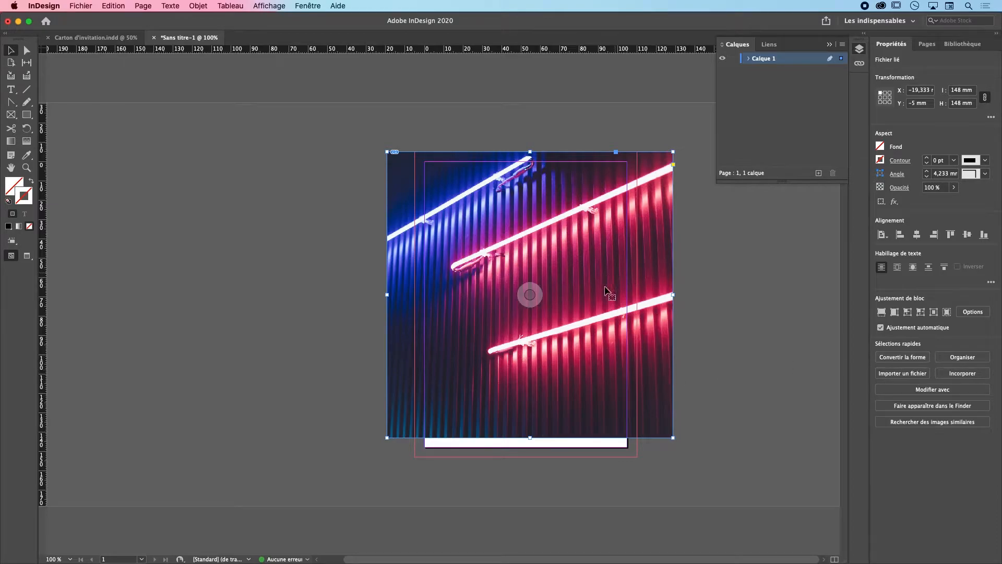
{"action": "left_click_drag", "start_coordinate": [533, 440], "coordinate": [533, 457]}
{"action": "left_click_drag", "start_coordinate": [603, 324], "coordinate": [605, 324]}
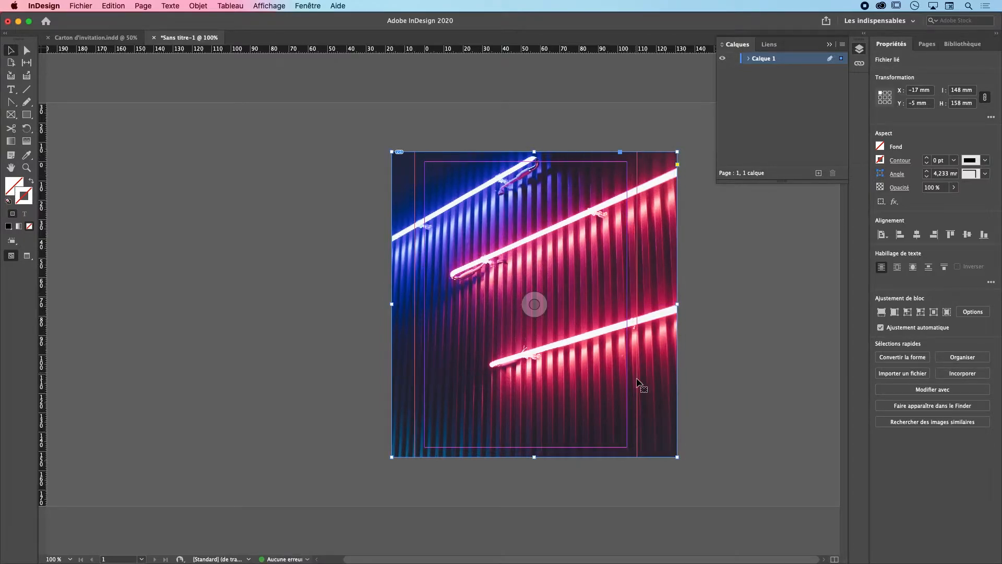
Disable automatic fitting and crop the image frame's left and right edges to the bleed lines
{"action": "left_click", "coordinate": [881, 328]}
{"action": "left_click_drag", "start_coordinate": [392, 304], "coordinate": [415, 304]}
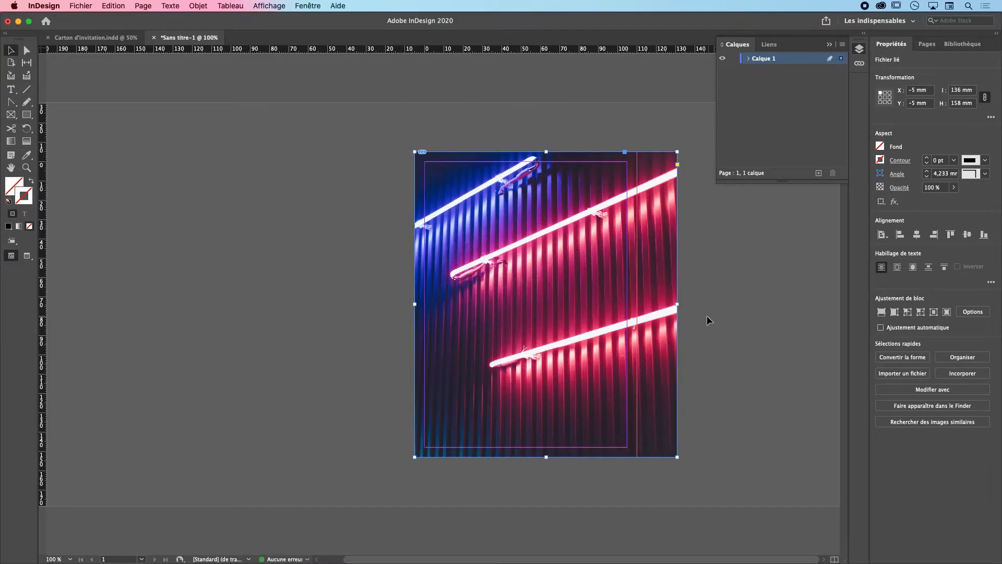
{"action": "left_click_drag", "start_coordinate": [677, 306], "coordinate": [636, 304]}
{"action": "left_click", "coordinate": [640, 251]}
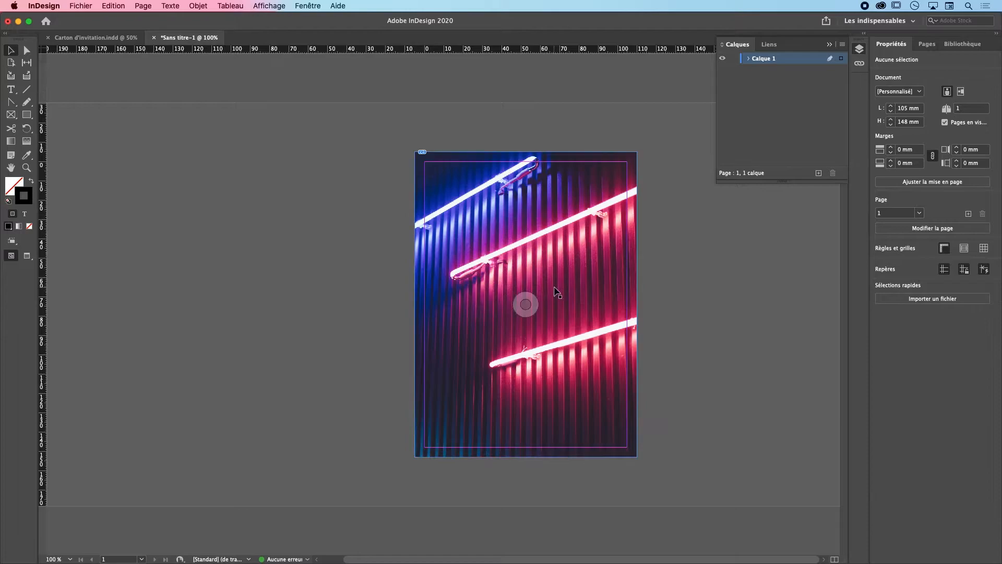
Shift the photo inside its frame to the left, to about X+ -25 mm and Y+ 0 mm, and deselect it
{"action": "left_click", "coordinate": [525, 304]}
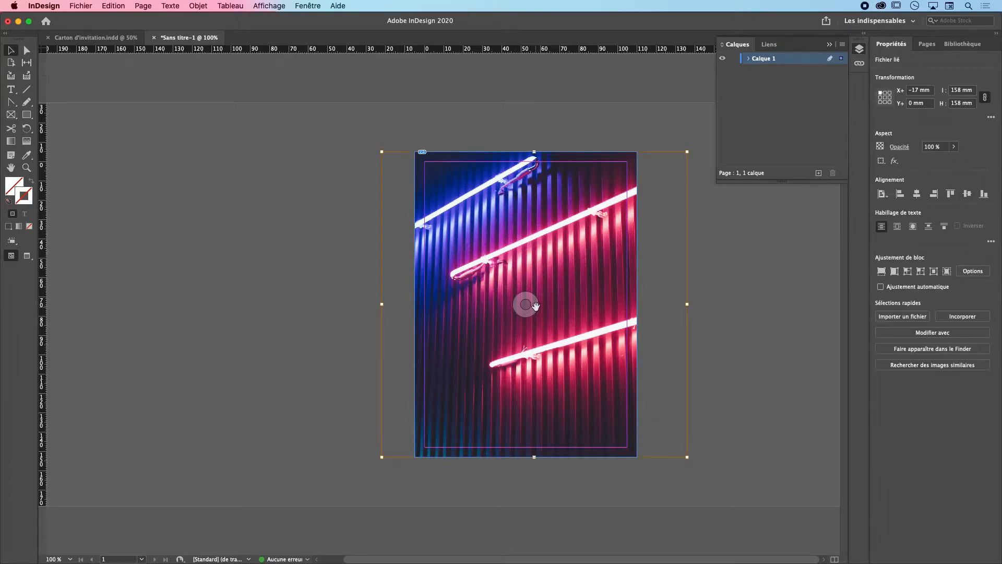
{"action": "left_click_drag", "start_coordinate": [560, 285], "coordinate": [541, 294]}
{"action": "key", "text": "super+z"}
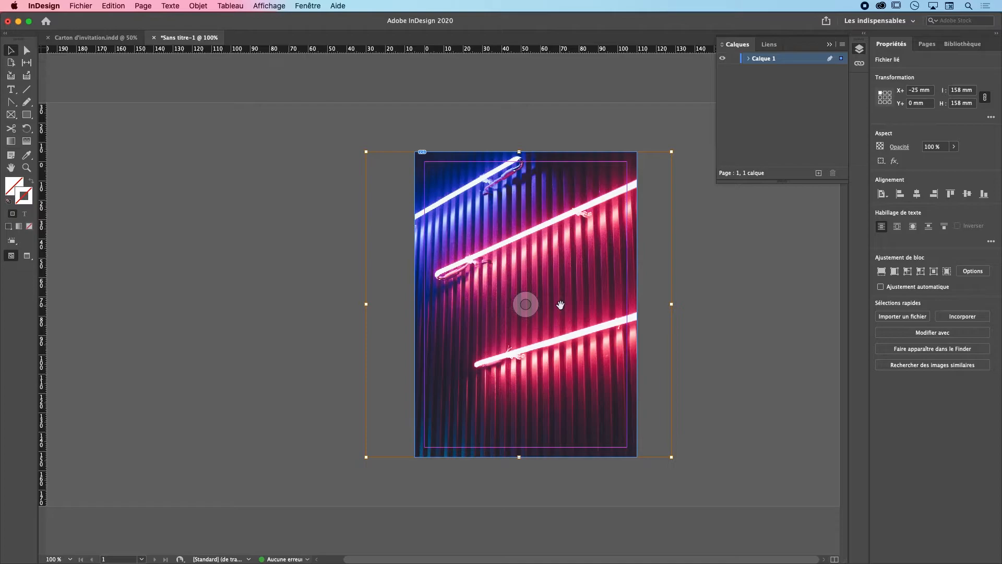
{"action": "left_click", "coordinate": [774, 297]}
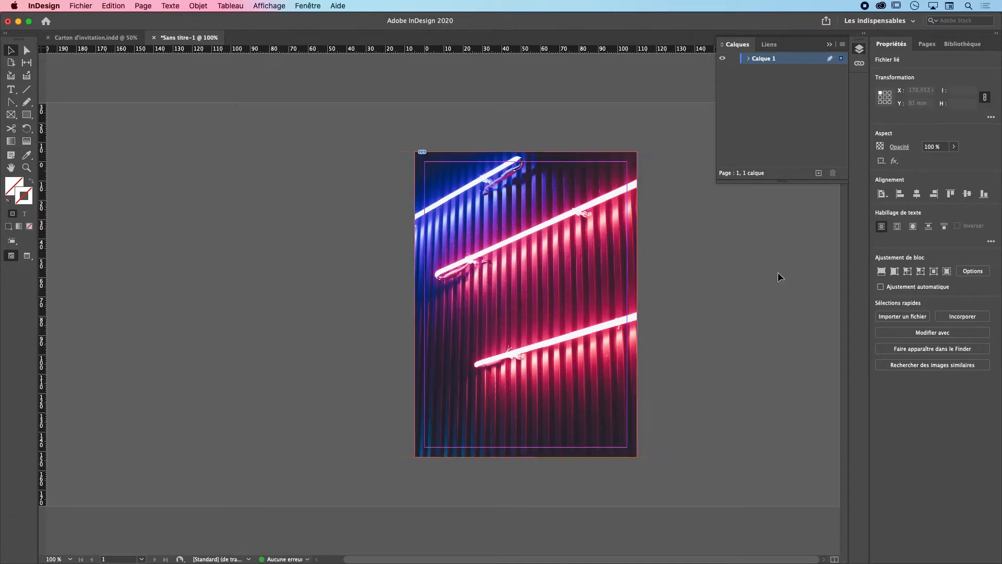
Rename the layer Calque 1 as Photo and show the document's page overview
{"action": "double_click", "coordinate": [775, 60]}
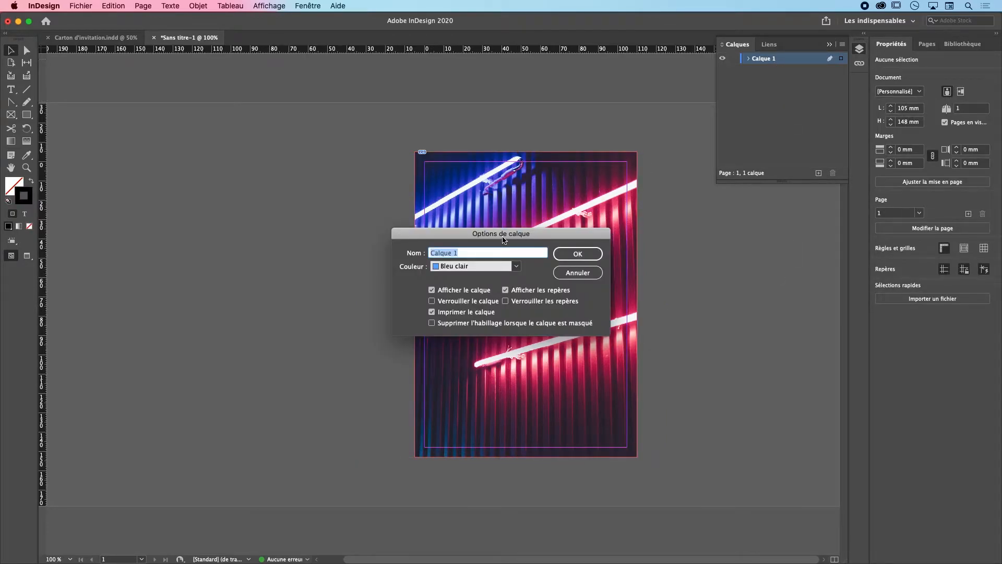
{"action": "type", "text": "Photo"}
{"action": "key", "text": "Return"}
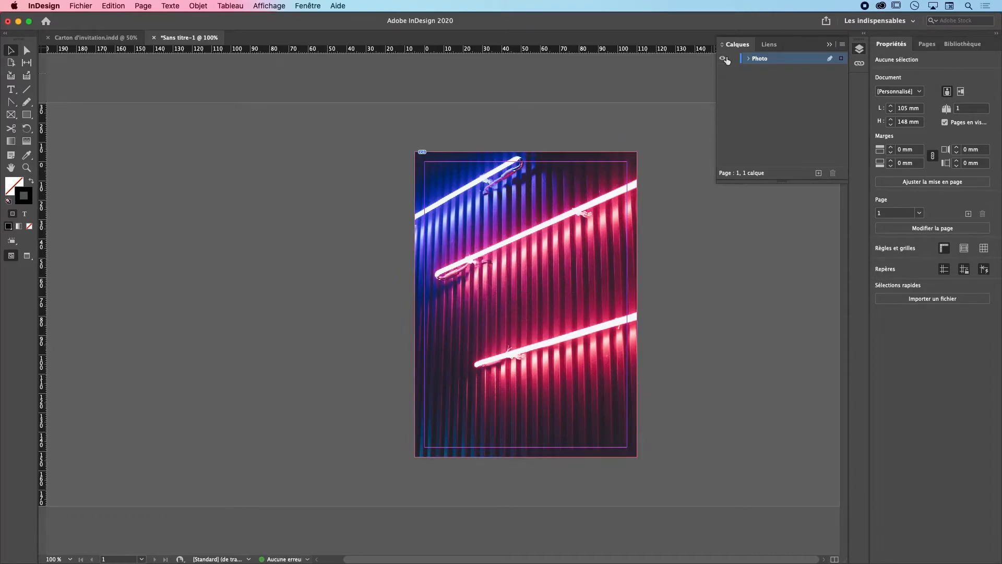
{"action": "left_click", "coordinate": [927, 45]}
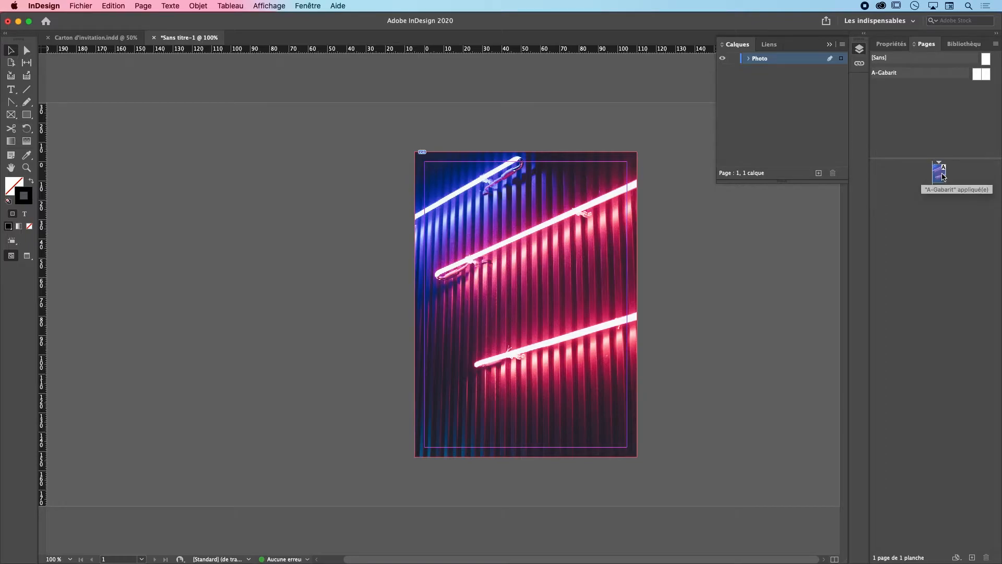
Add a second page to the document after the photo page
{"action": "left_click", "coordinate": [972, 558]}
{"action": "key", "text": "super+minus"}
{"action": "key", "text": "super+minus"}
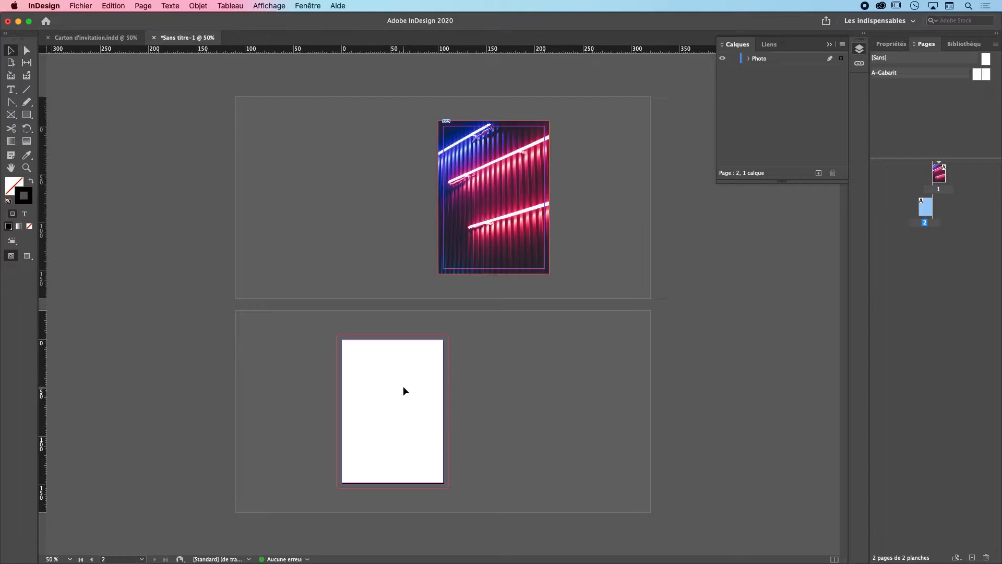
Rotate the spread view of page 2 by 90° clockwise (90° horaire)
{"action": "right_click", "coordinate": [926, 208]}
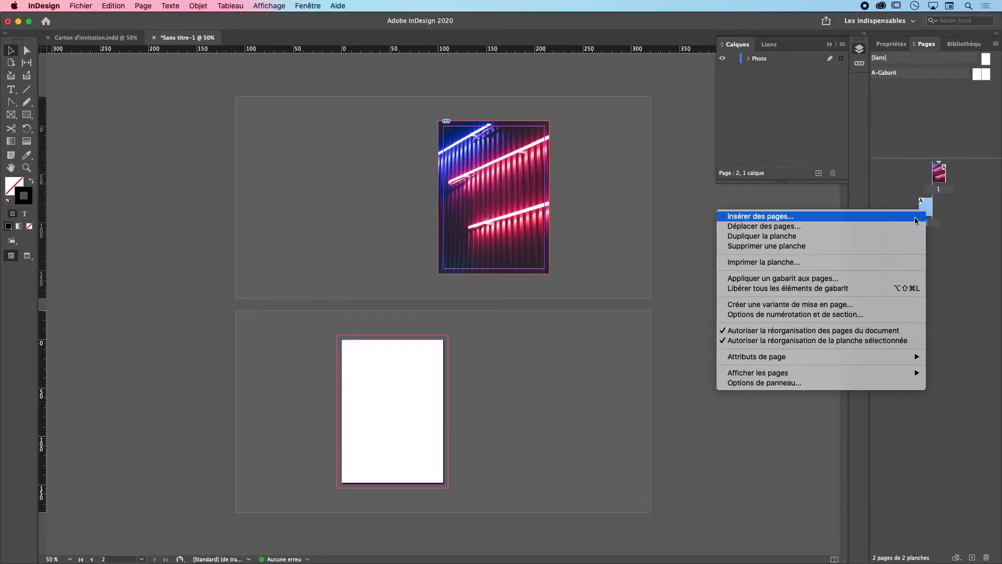
{"action": "mouse_move", "coordinate": [764, 359]}
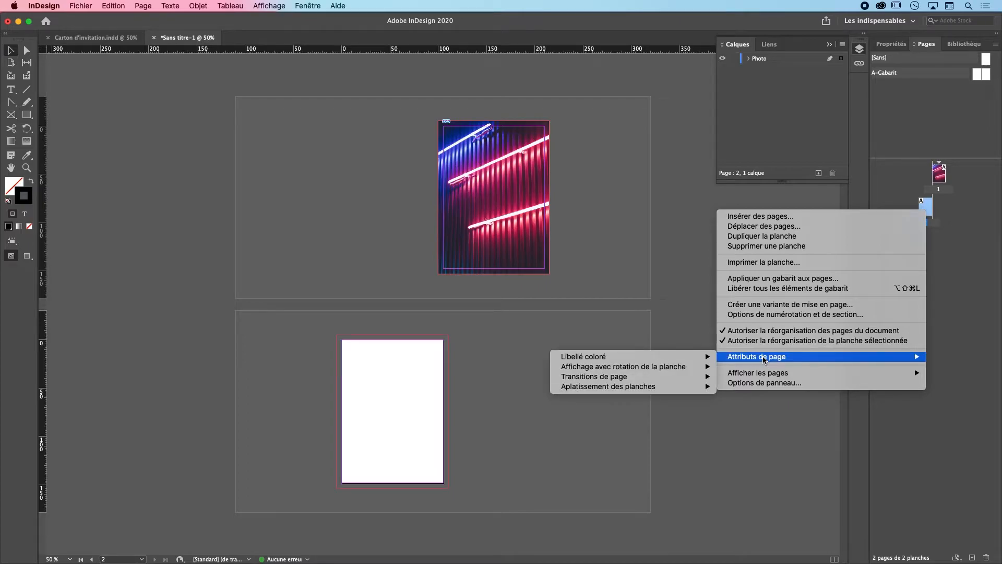
{"action": "mouse_move", "coordinate": [652, 372]}
{"action": "mouse_move", "coordinate": [571, 368]}
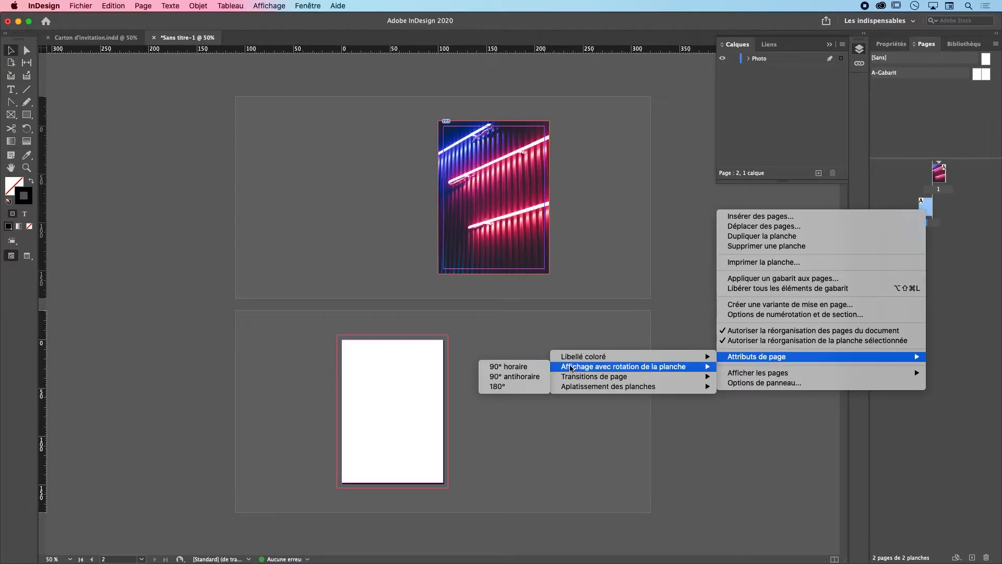
{"action": "left_click", "coordinate": [524, 368]}
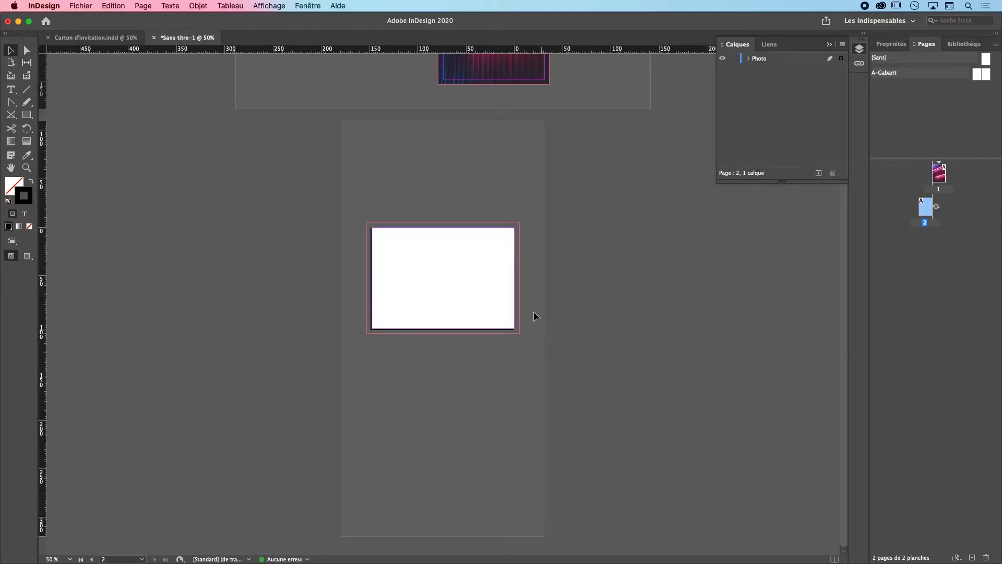
Copy the neon photo from page 1 and paste it onto page 2
{"action": "key", "text": "super+minus"}
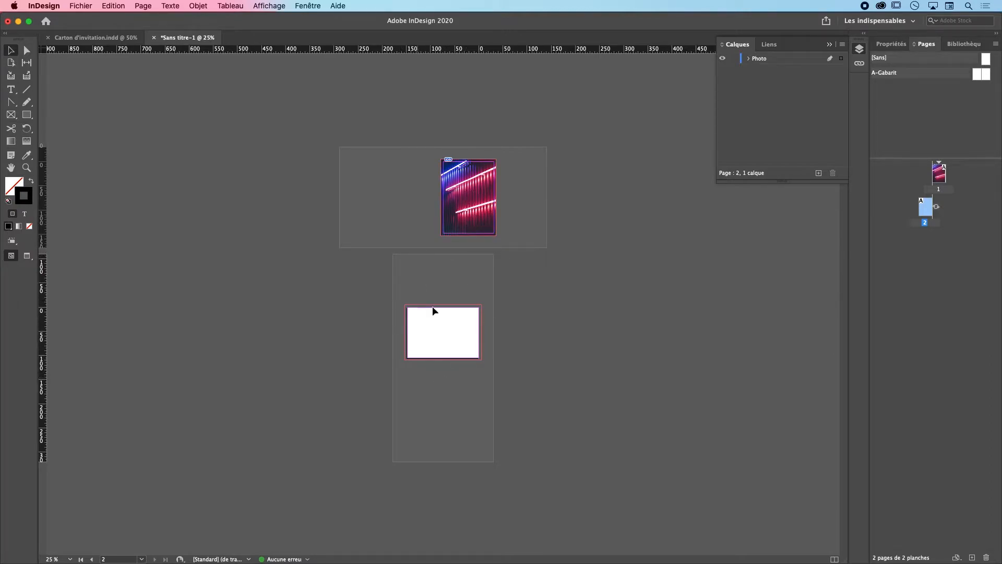
{"action": "left_click", "coordinate": [490, 233]}
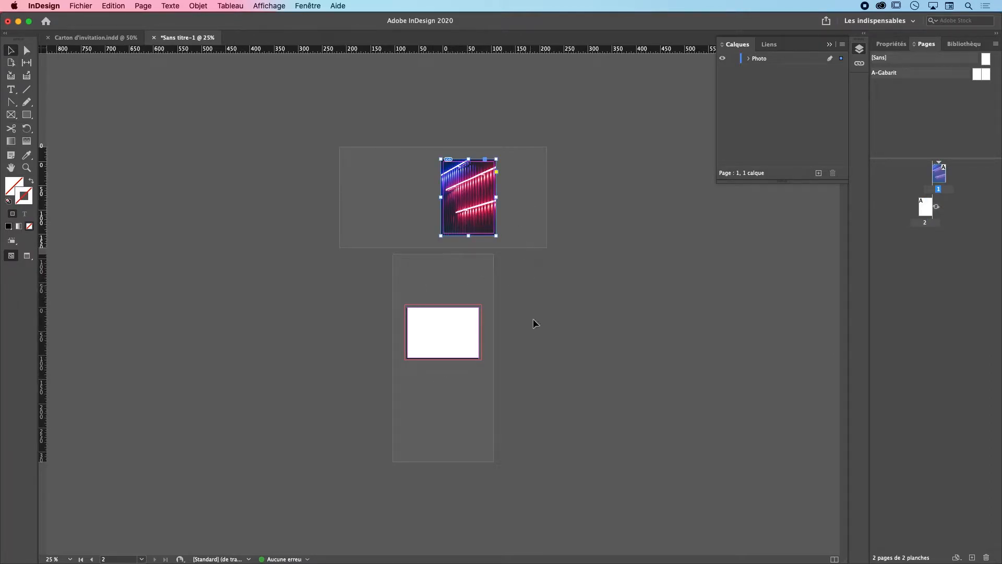
{"action": "left_click", "coordinate": [436, 335]}
{"action": "key", "text": "super+v"}
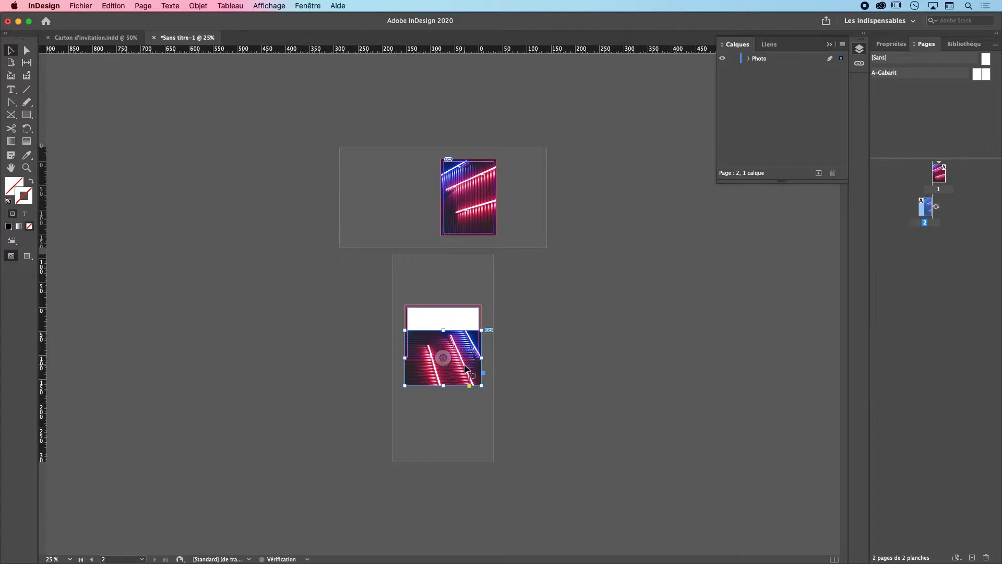
{"action": "left_click_drag", "start_coordinate": [458, 385], "coordinate": [452, 370]}
Rotate the pasted photo 90° counterclockwise and align it with the upper-left bleed corner of page 2
{"action": "key", "text": "super+equal"}
{"action": "key", "text": "super+1"}
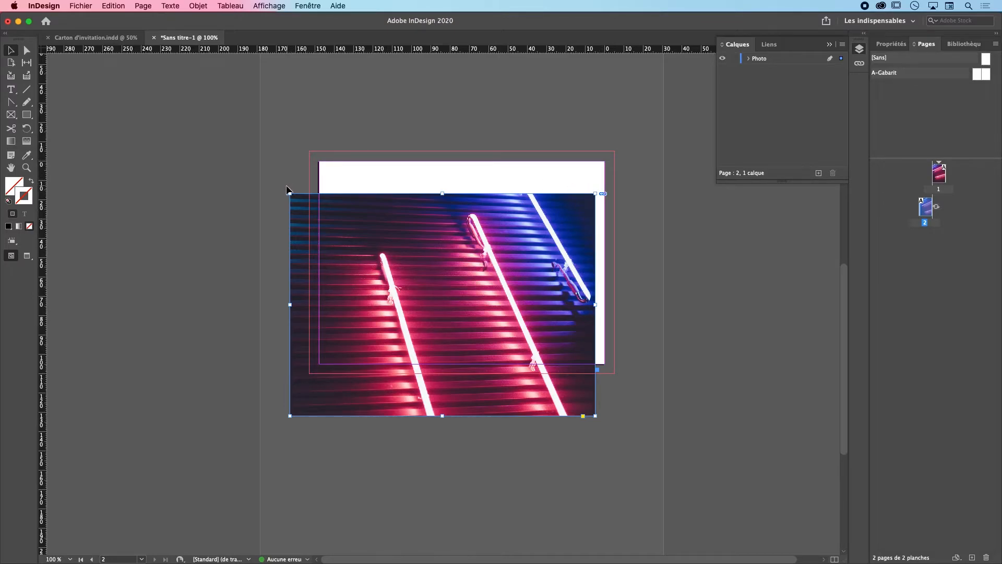
{"action": "left_click_drag", "start_coordinate": [288, 189], "coordinate": [365, 453]}
{"action": "left_click_drag", "start_coordinate": [520, 268], "coordinate": [499, 267]}
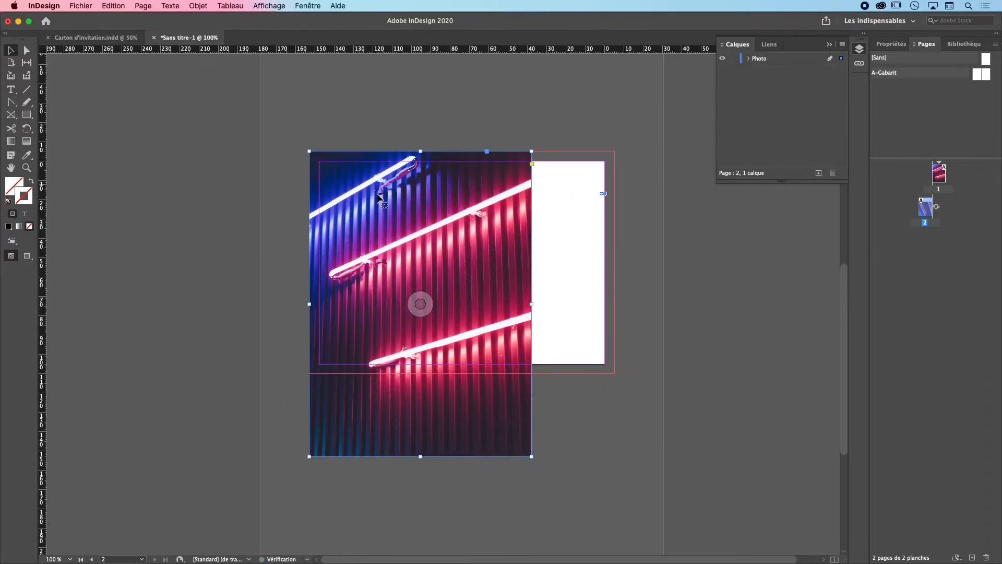
Enable automatic fitting for the photo on page 2 and extend its right edge to the bleed line, 158 mm wide
{"action": "left_click", "coordinate": [891, 43]}
{"action": "left_click", "coordinate": [880, 327]}
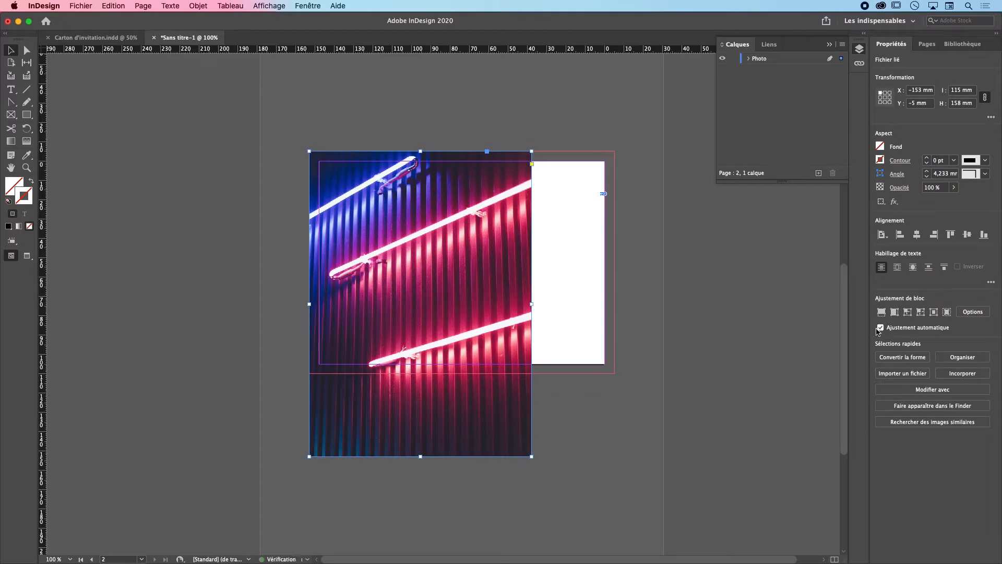
{"action": "left_click_drag", "start_coordinate": [531, 304], "coordinate": [614, 296]}
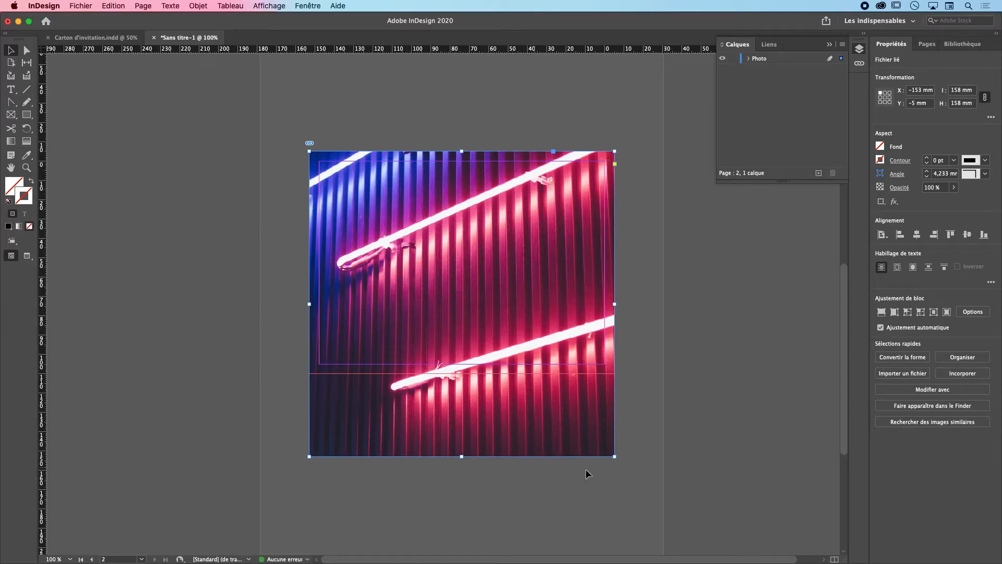
Disable automatic fitting, crop the photo frame's bottom edge up to the lower bleed line, and deselect it
{"action": "left_click", "coordinate": [880, 327]}
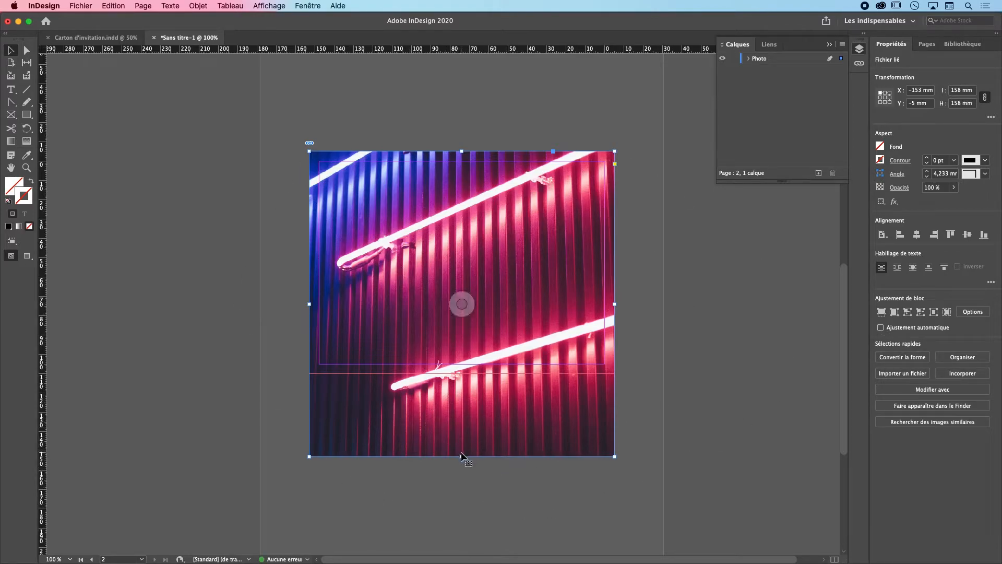
{"action": "left_click_drag", "start_coordinate": [462, 456], "coordinate": [464, 374]}
{"action": "left_click", "coordinate": [656, 275]}
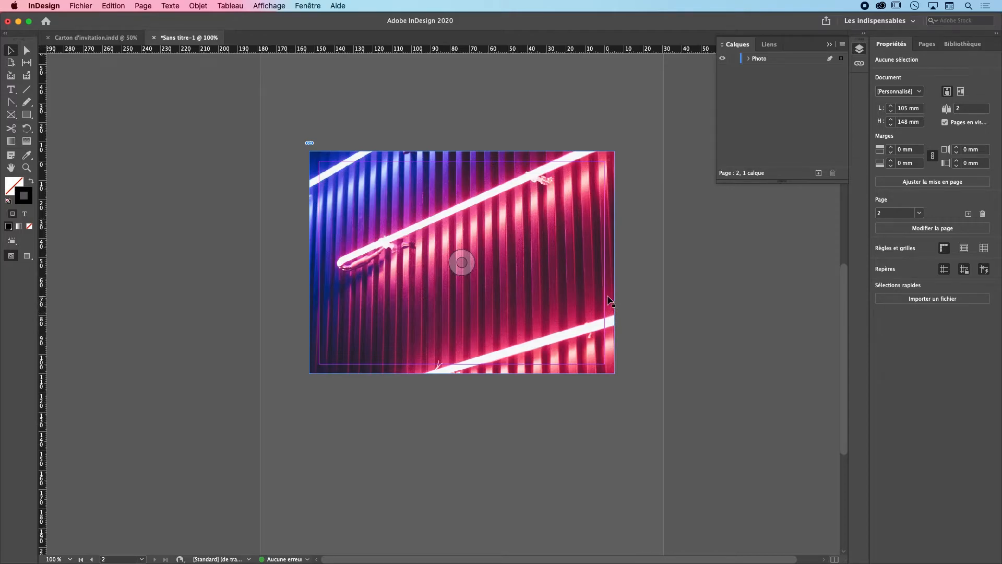
Lock the Photo layer and add a new layer above it named Décors et Textes
{"action": "left_click", "coordinate": [733, 58]}
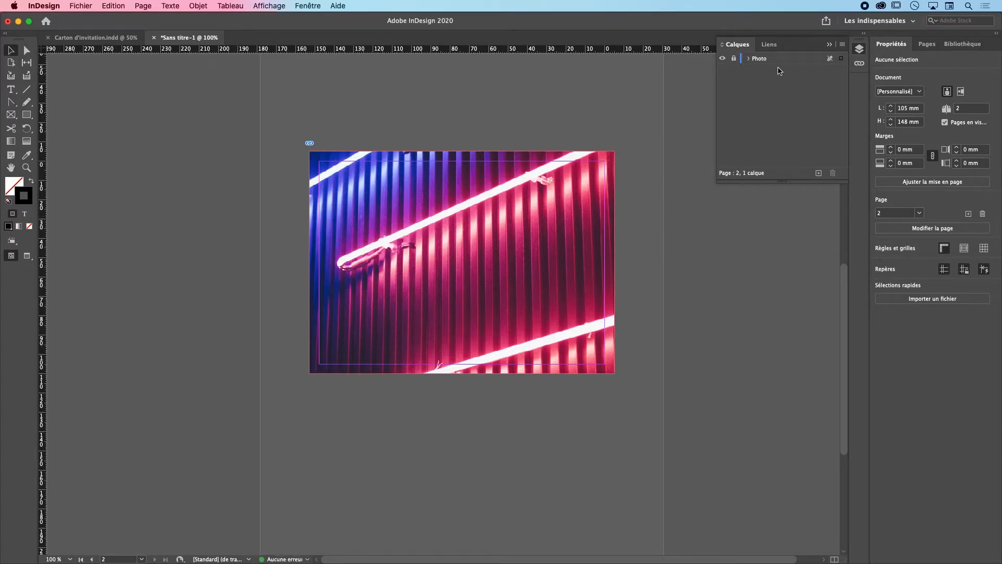
{"action": "left_click", "coordinate": [818, 173]}
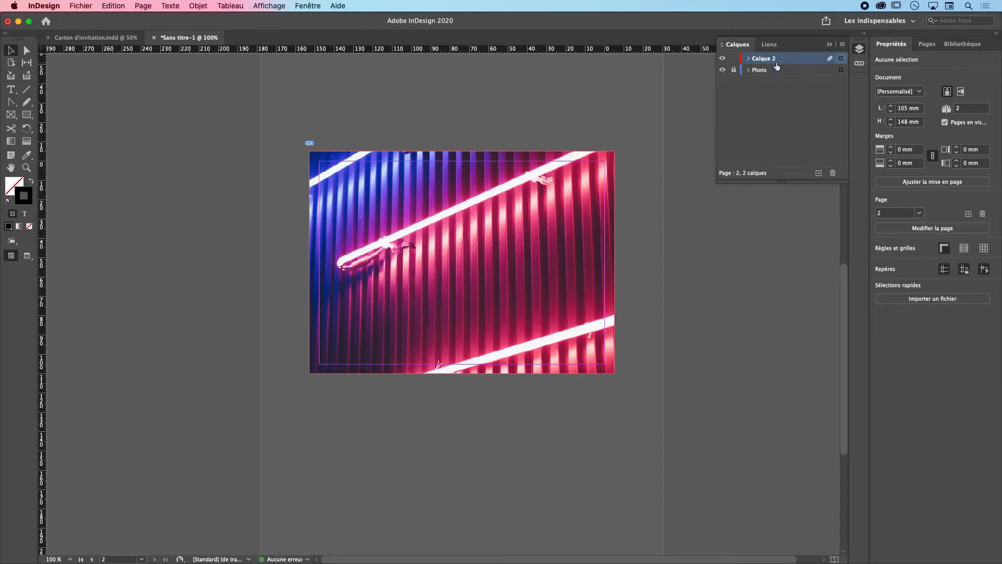
{"action": "double_click", "coordinate": [778, 60]}
{"action": "key", "text": "BackSpace"}
{"action": "key", "text": "BackSpace"}
{"action": "key", "text": "BackSpace"}
{"action": "key", "text": "BackSpace"}
{"action": "key", "text": "BackSpace"}
{"action": "key", "text": "BackSpace"}
{"action": "key", "text": "BackSpace"}
{"action": "key", "text": "BackSpace"}
{"action": "type", "text": "Décors et Texte"}
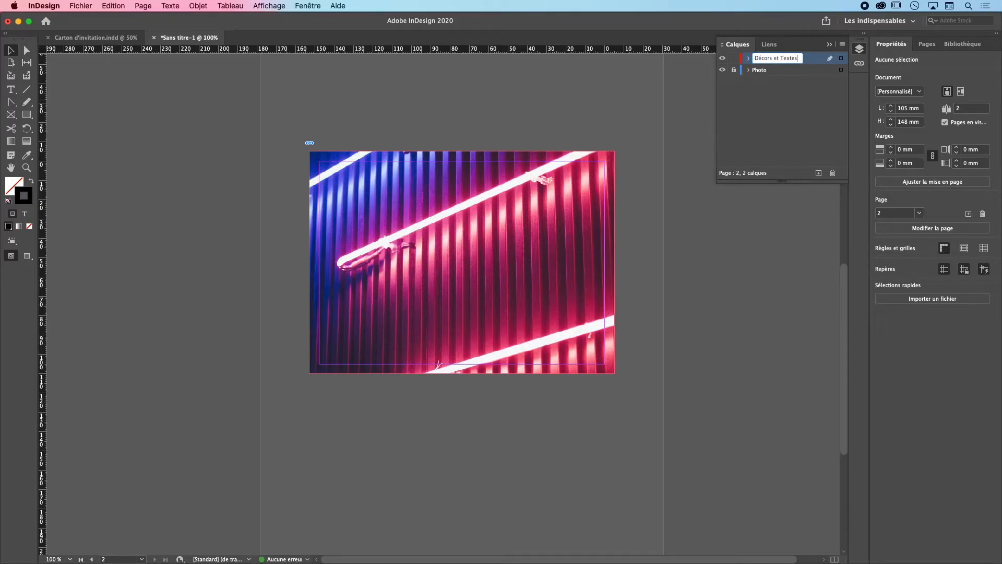
{"action": "type", "text": "s"}
{"action": "key", "text": "Return"}
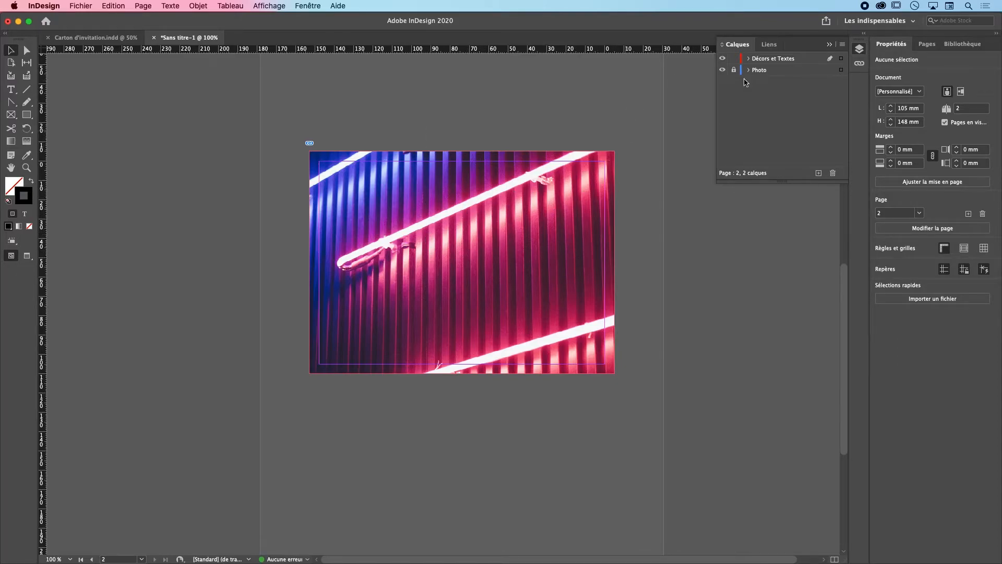
{"action": "left_click", "coordinate": [832, 47]}
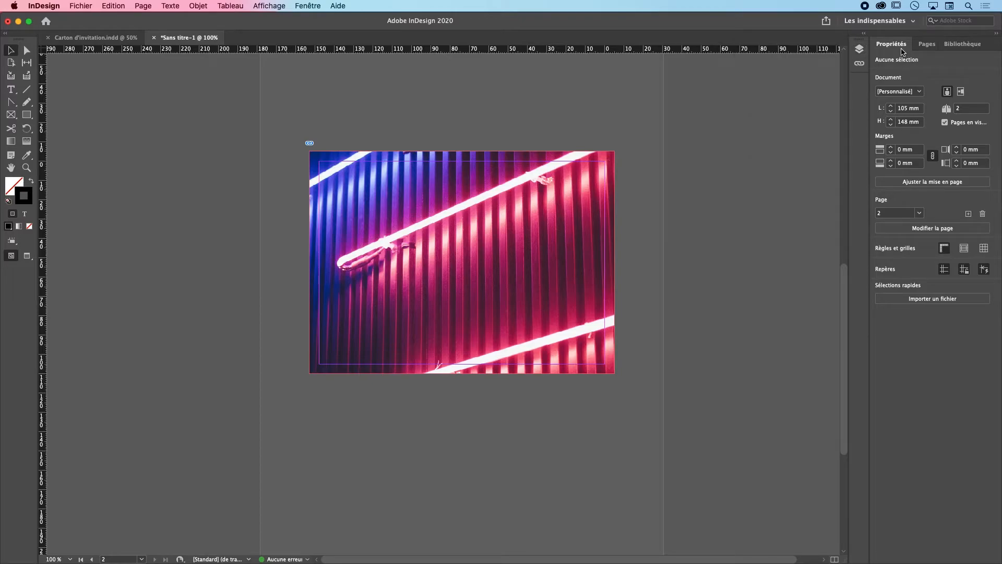
Draw a rectangle about 126 × 83 mm without a stroke over the photo on page 2 and fill it with [Papier]
{"action": "scroll", "coordinate": [620, 380], "scroll_direction": "up", "scroll_amount": 10}
{"action": "scroll", "coordinate": [627, 162], "scroll_direction": "down", "scroll_amount": 10}
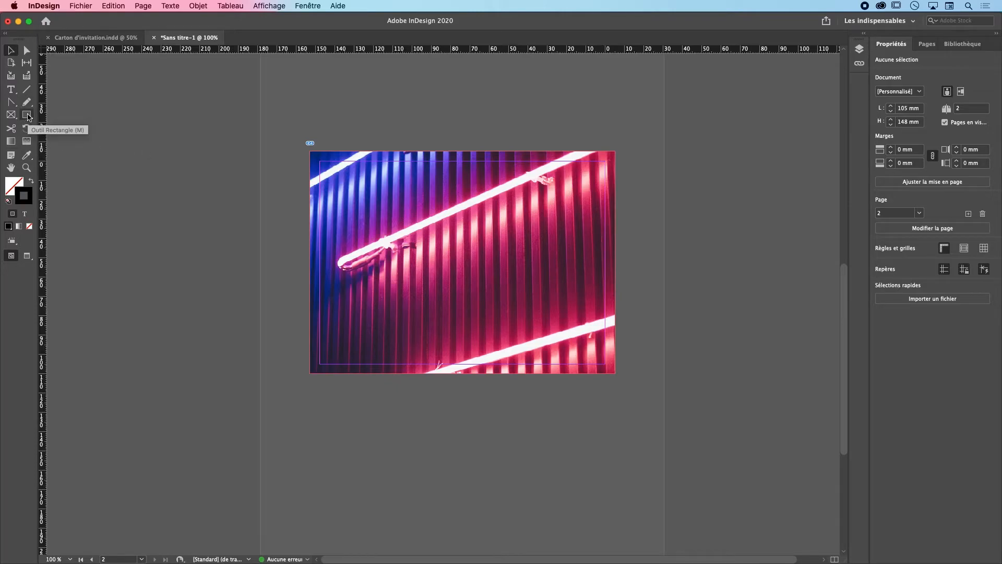
{"action": "left_click", "coordinate": [27, 115]}
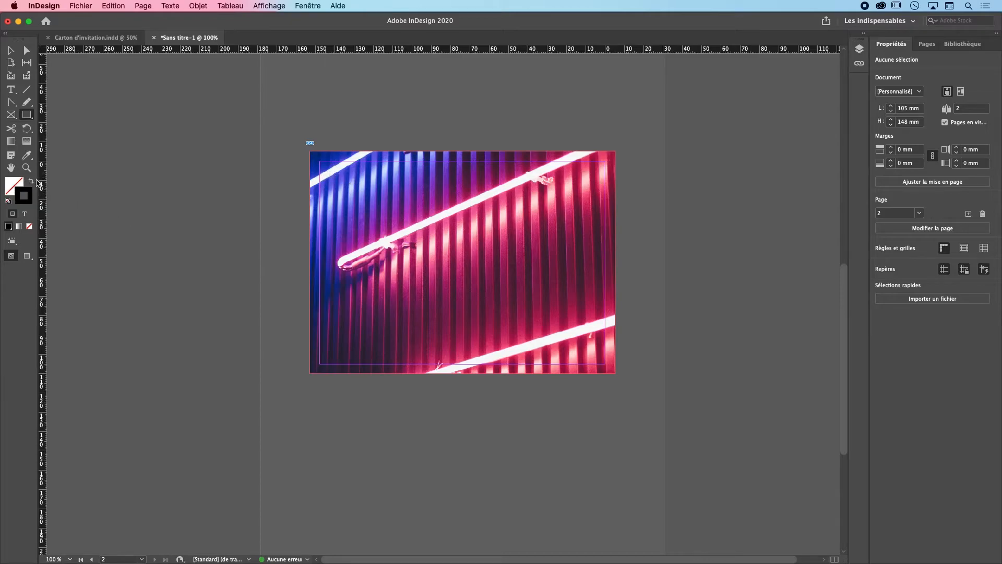
{"action": "key", "text": "shift+x"}
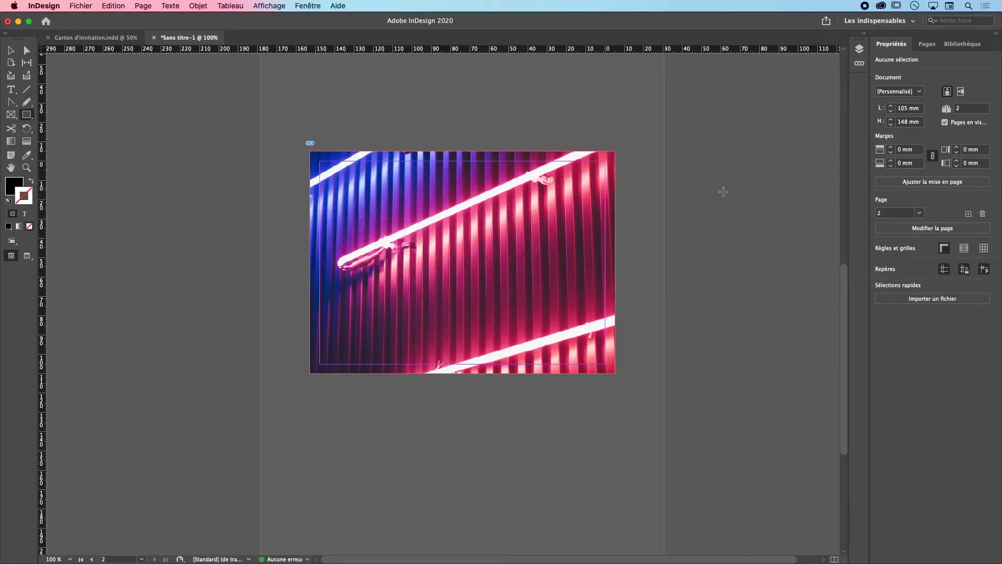
{"action": "left_click_drag", "start_coordinate": [344, 183], "coordinate": [588, 343]}
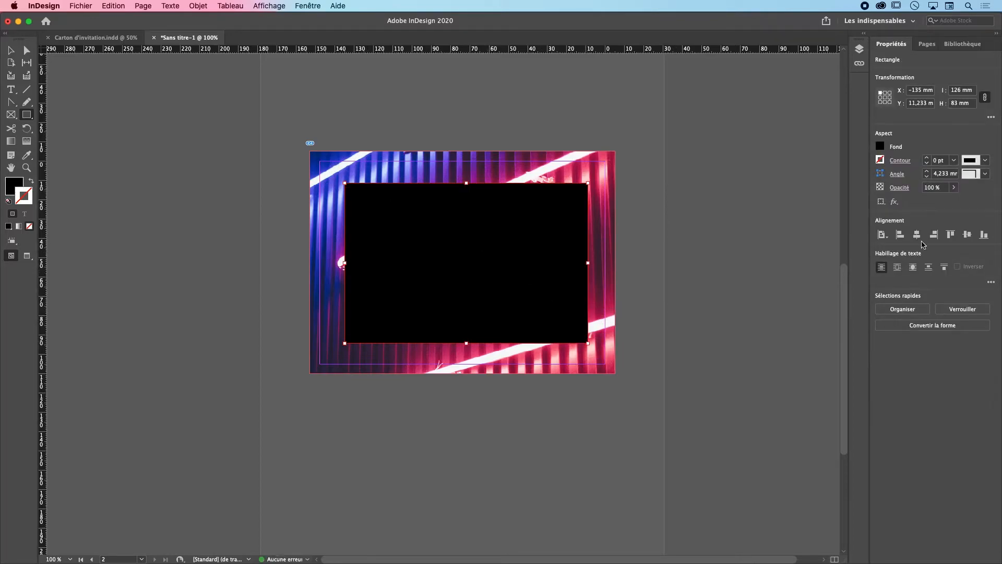
{"action": "left_click", "coordinate": [881, 147]}
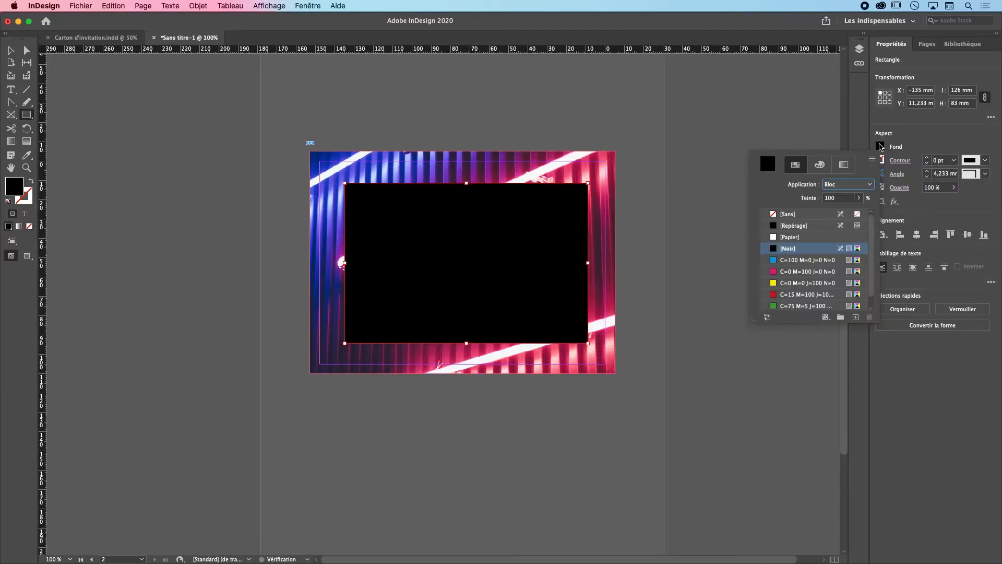
{"action": "left_click", "coordinate": [788, 238]}
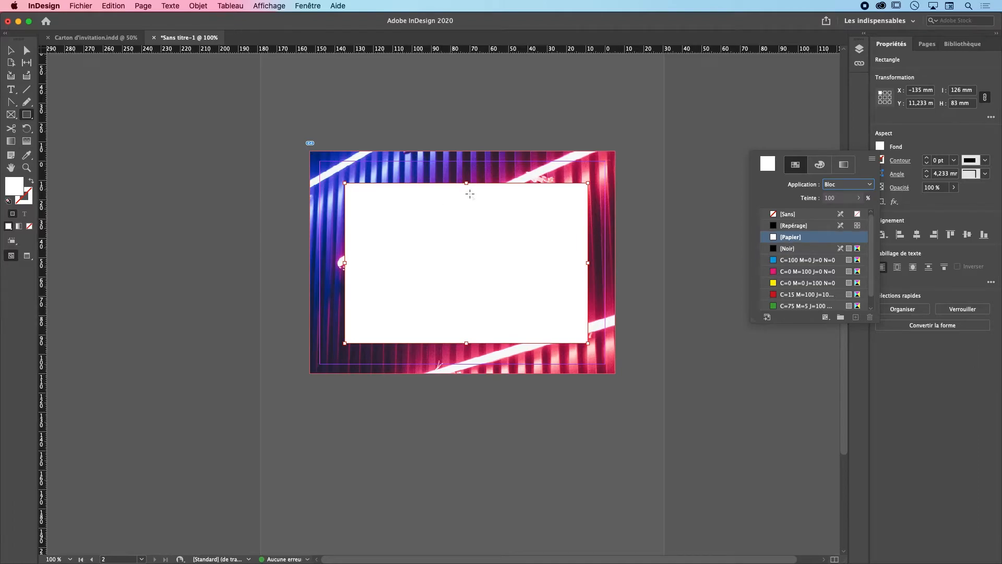
{"action": "left_click", "coordinate": [15, 52]}
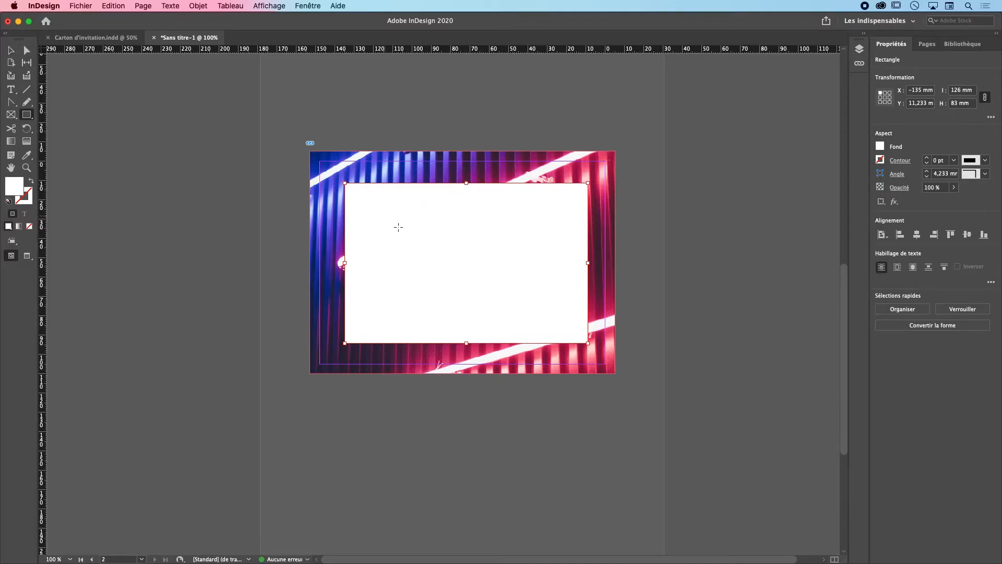
Move the white rectangle to the page's upper-left corner and stretch it to the full page size, 148 × 105 mm
{"action": "left_click", "coordinate": [10, 50]}
{"action": "left_click_drag", "start_coordinate": [412, 230], "coordinate": [387, 208]}
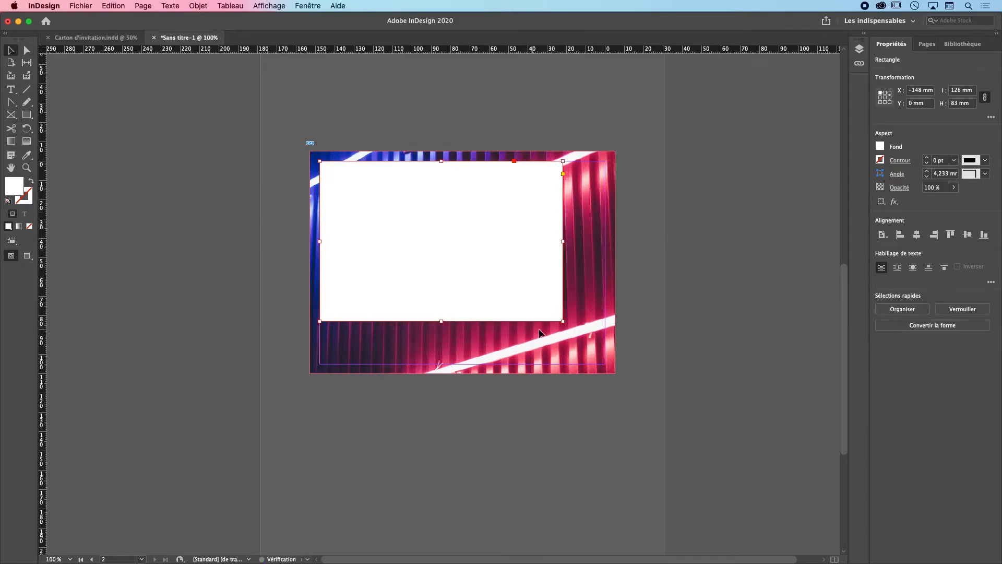
{"action": "left_click_drag", "start_coordinate": [562, 321], "coordinate": [605, 364]}
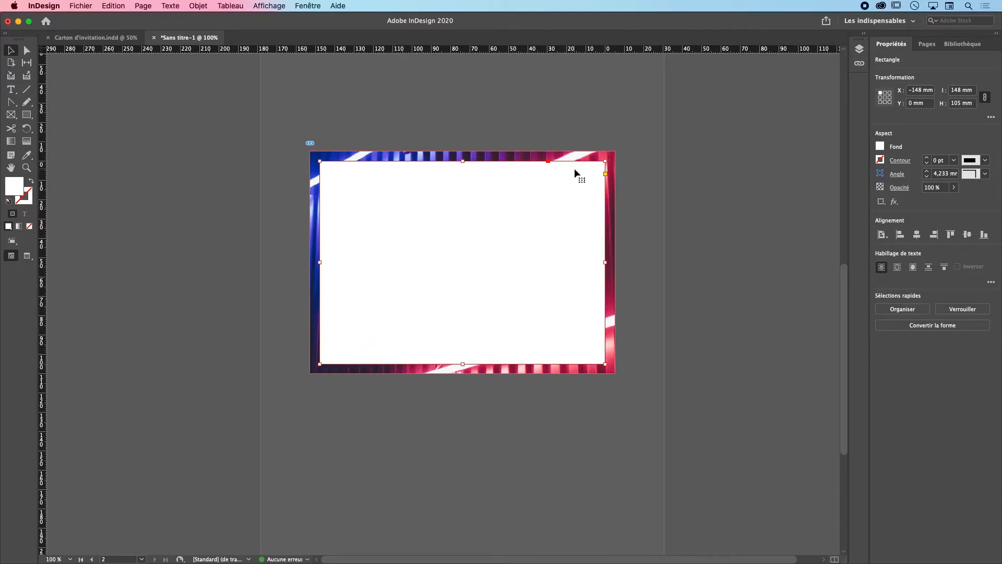
Scale the white rectangle down proportionally to about 135.5 × 96.1 mm and centre it horizontally and vertically on the page
{"action": "left_click_drag", "start_coordinate": [606, 161], "coordinate": [581, 178]}
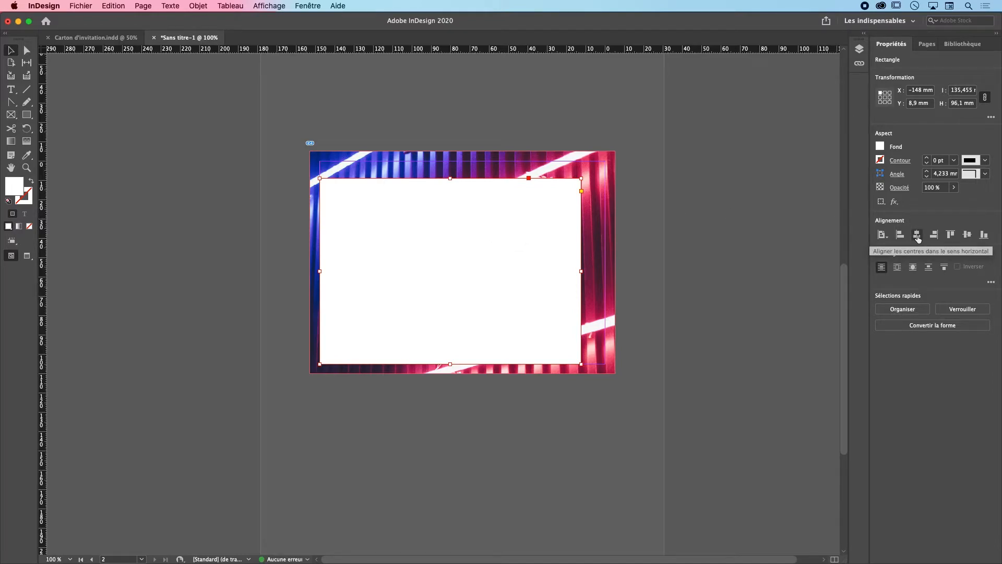
{"action": "left_click", "coordinate": [917, 236]}
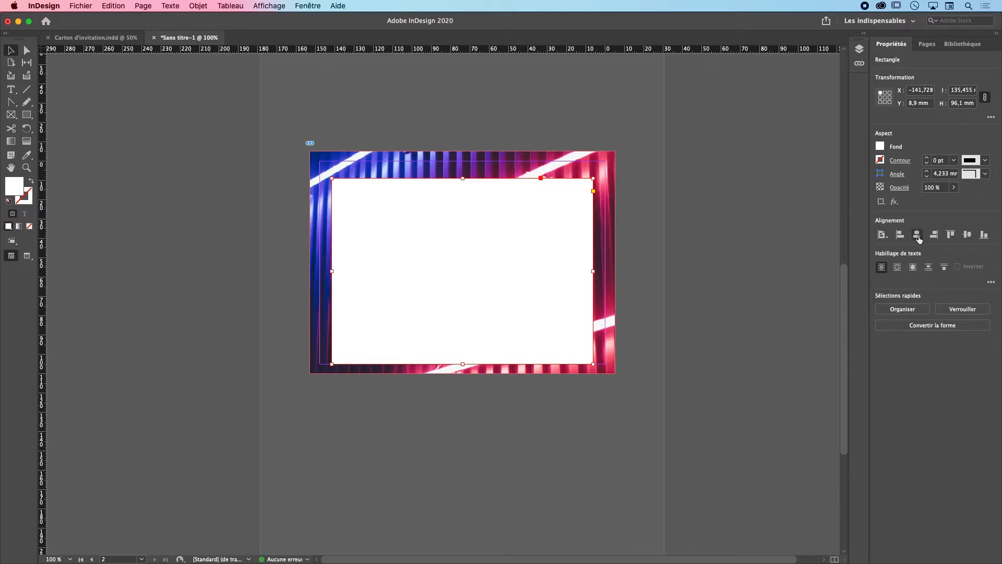
{"action": "left_click", "coordinate": [967, 234]}
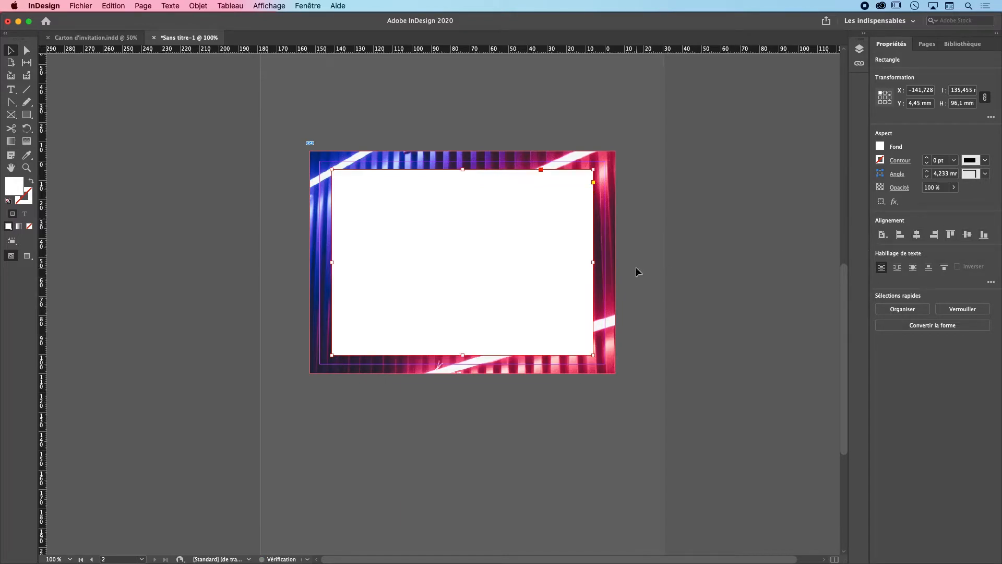
{"action": "left_click", "coordinate": [662, 245]}
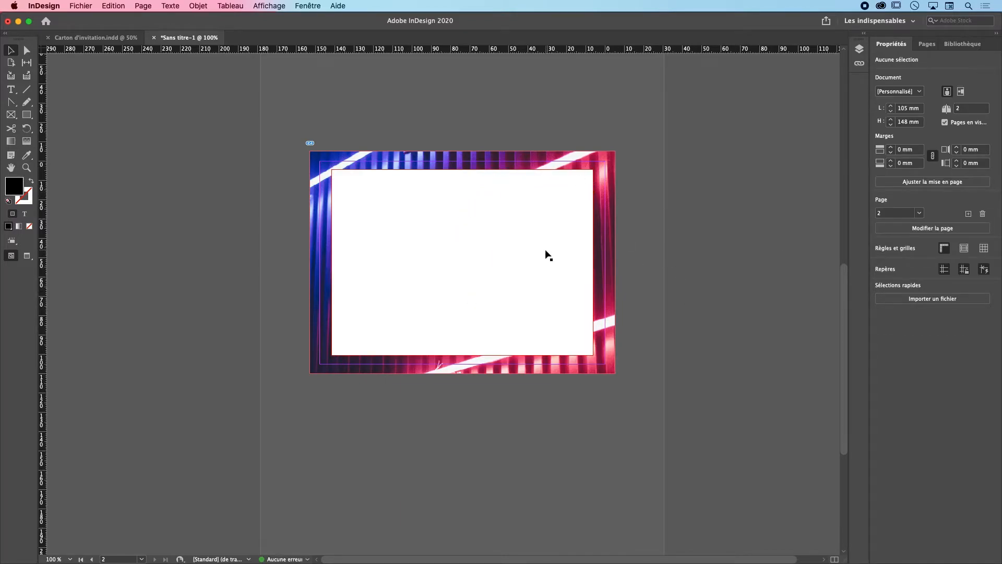
Examine the white rectangle's opacity setting, keep it at 100 %, and deselect the rectangle
{"action": "left_click", "coordinate": [494, 256]}
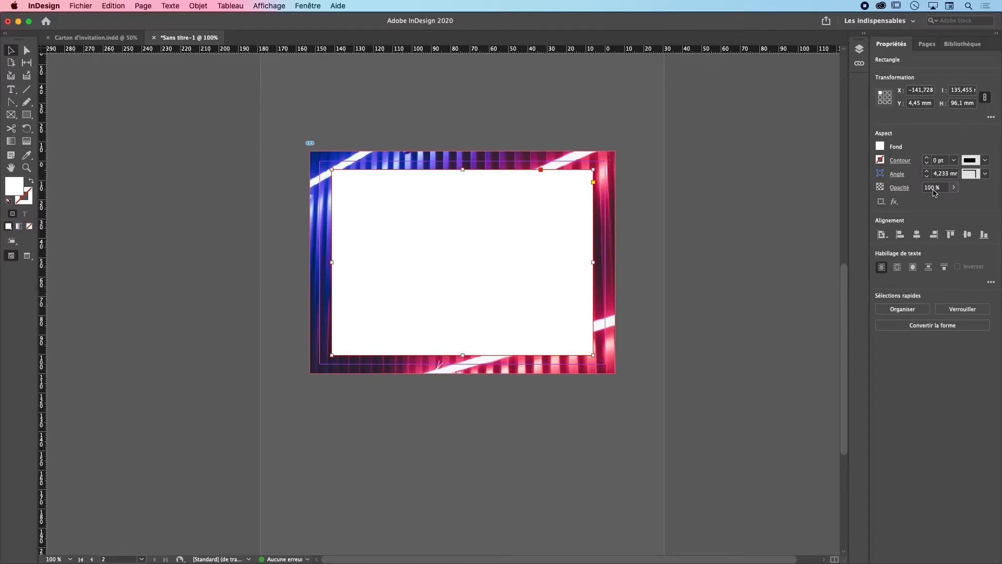
{"action": "left_click", "coordinate": [955, 188]}
{"action": "left_click_drag", "start_coordinate": [955, 202], "coordinate": [984, 206]}
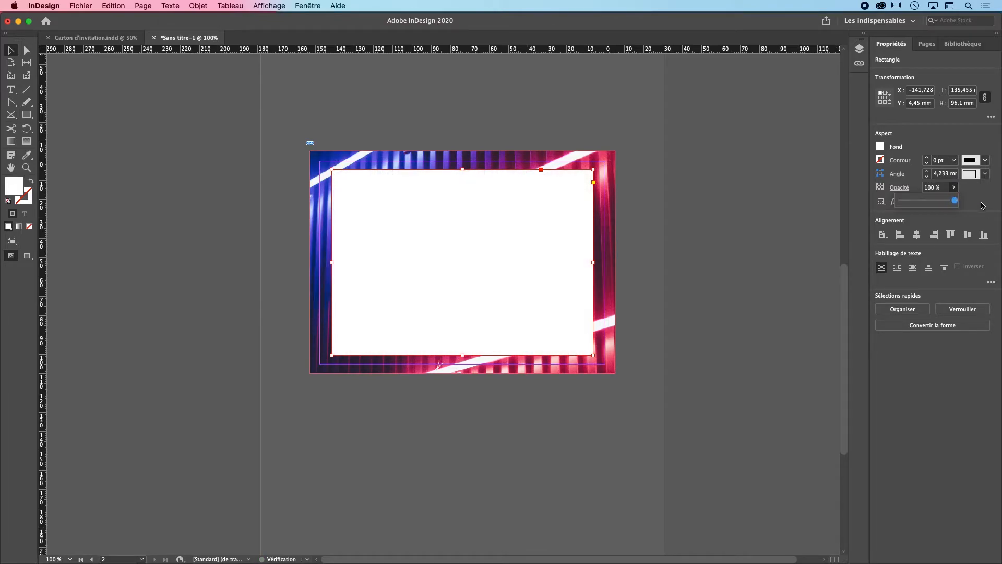
{"action": "left_click", "coordinate": [703, 275]}
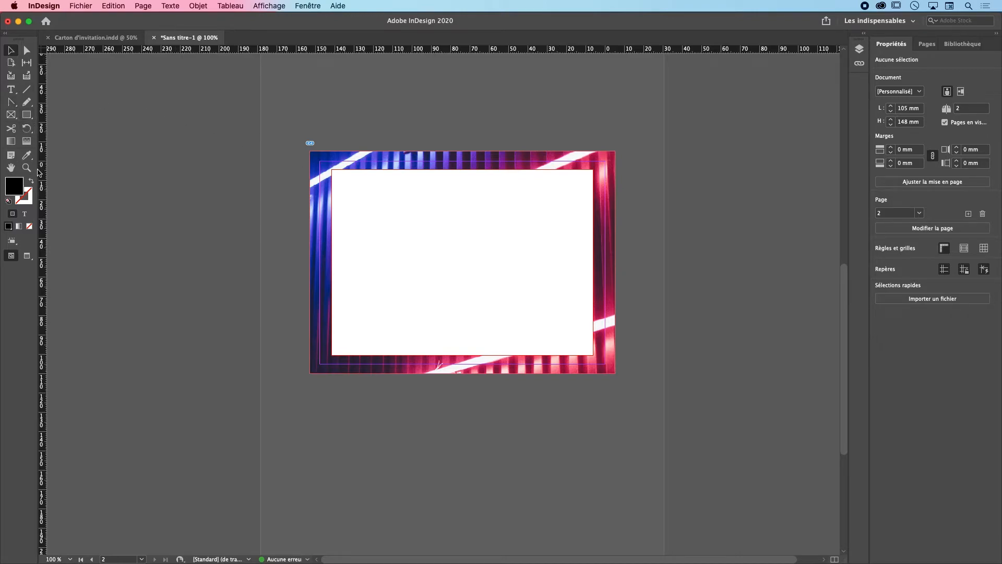
Draw an unfilled rectangle about 22 × 28.3 mm with a black 1 pt Sinusoïdes stroke in the white panel's upper-right corner
{"action": "left_click", "coordinate": [33, 183]}
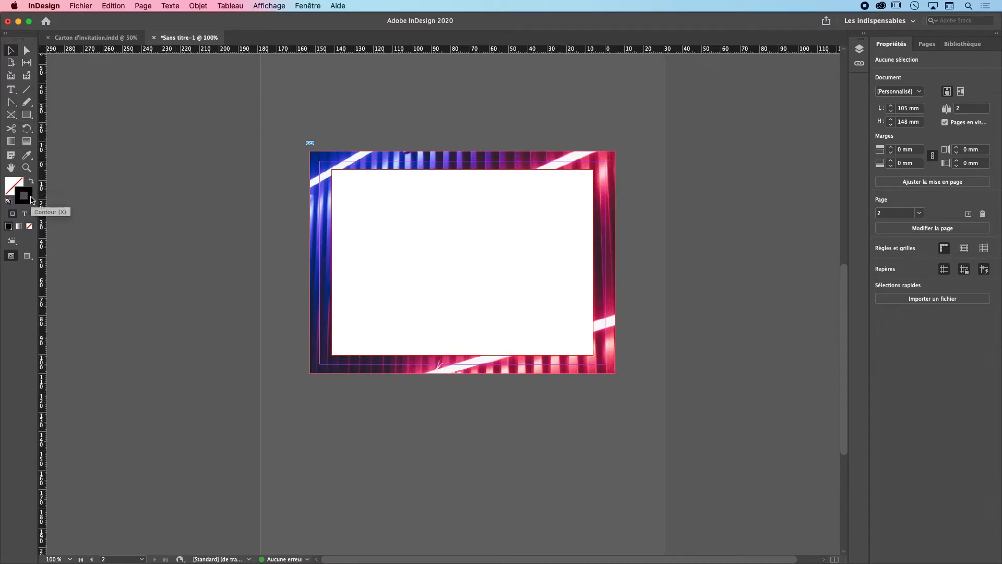
{"action": "left_click", "coordinate": [27, 115]}
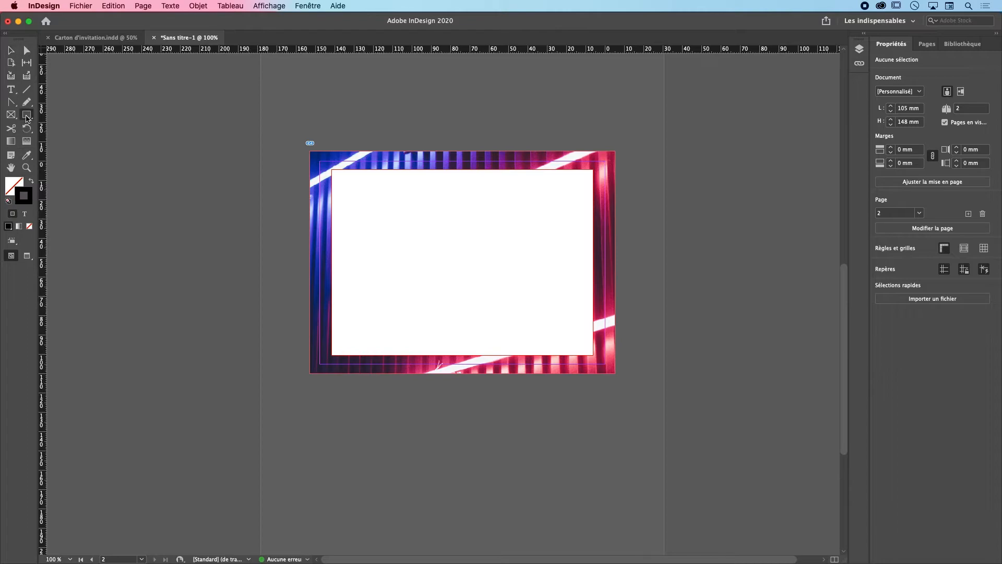
{"action": "left_click_drag", "start_coordinate": [585, 181], "coordinate": [541, 233]}
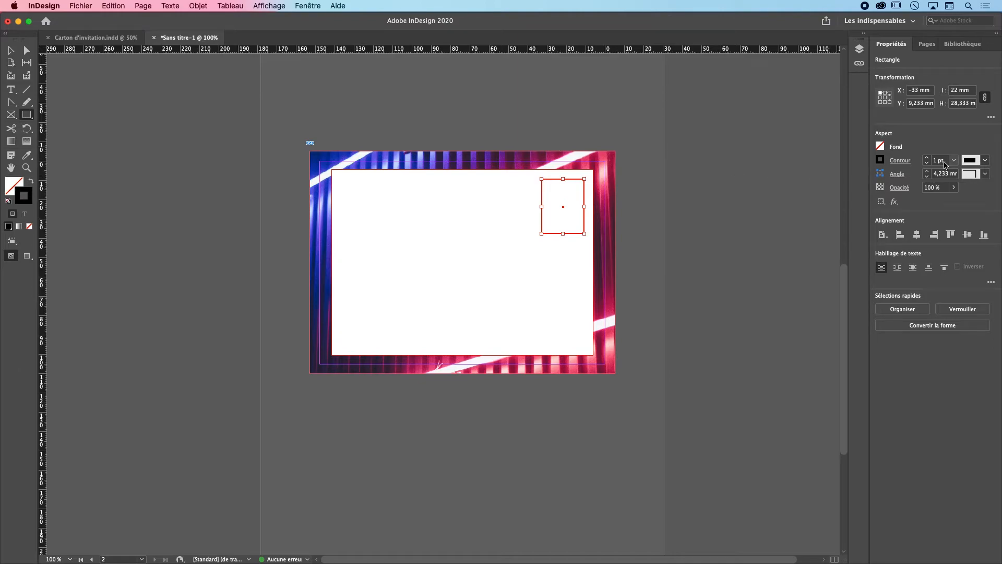
{"action": "left_click", "coordinate": [987, 164]}
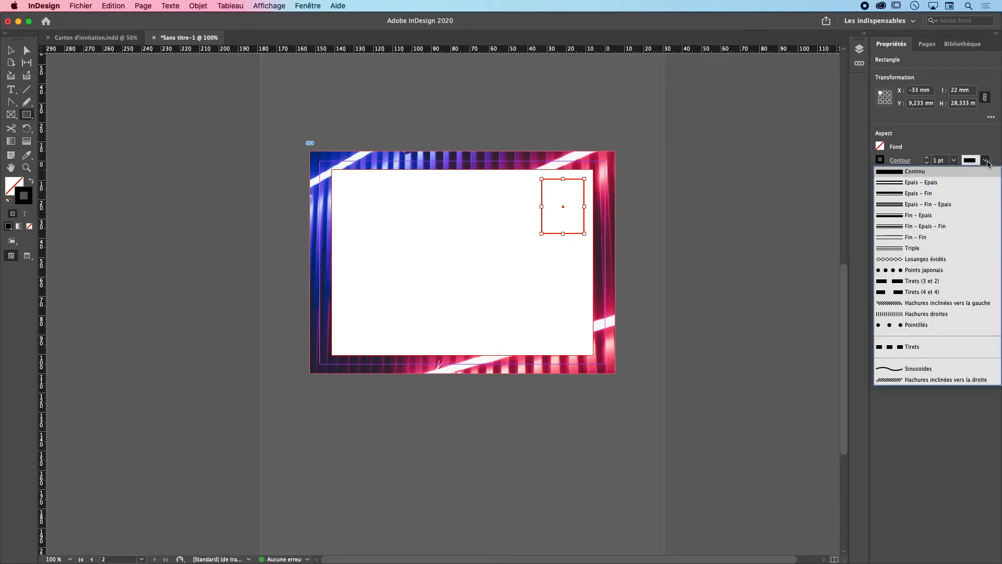
{"action": "left_click", "coordinate": [938, 365]}
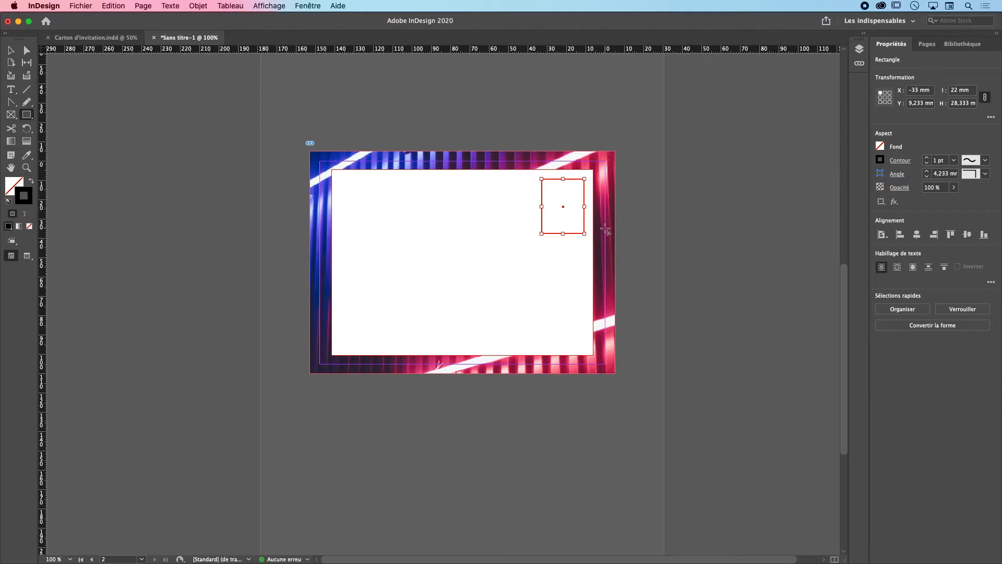
Give the wavy stamp frame Arrondi corners with a 1 mm radius
{"action": "key", "text": "super+equal"}
{"action": "key", "text": "super+equal"}
{"action": "key", "text": "super+equal"}
{"action": "key", "text": "super+equal"}
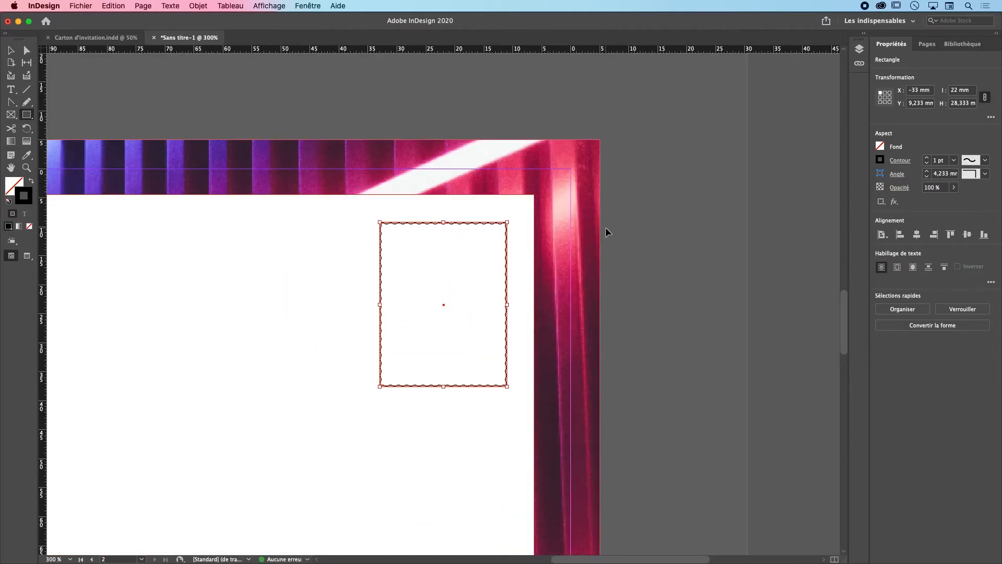
{"action": "key", "text": "super+equal"}
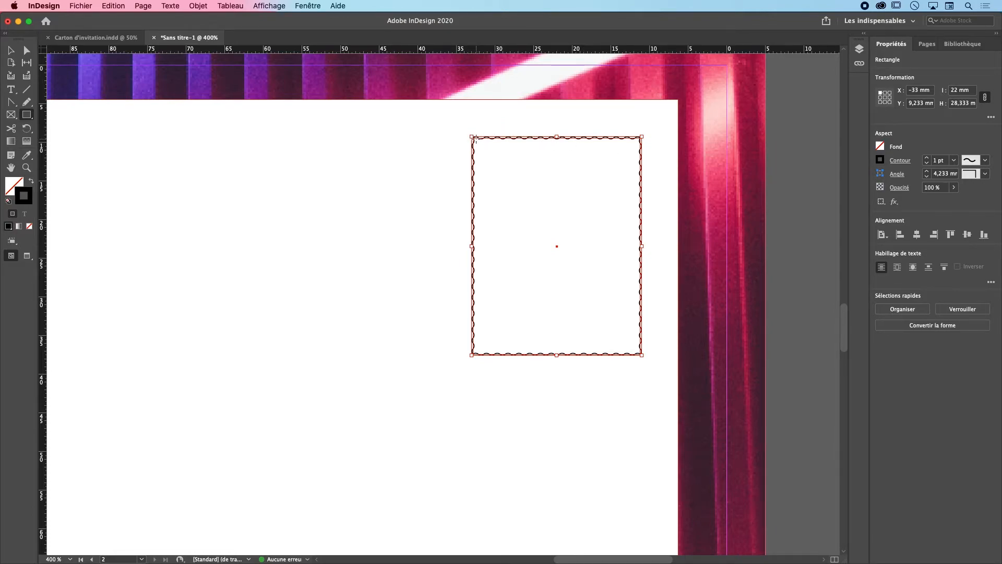
{"action": "key", "text": "super+equal"}
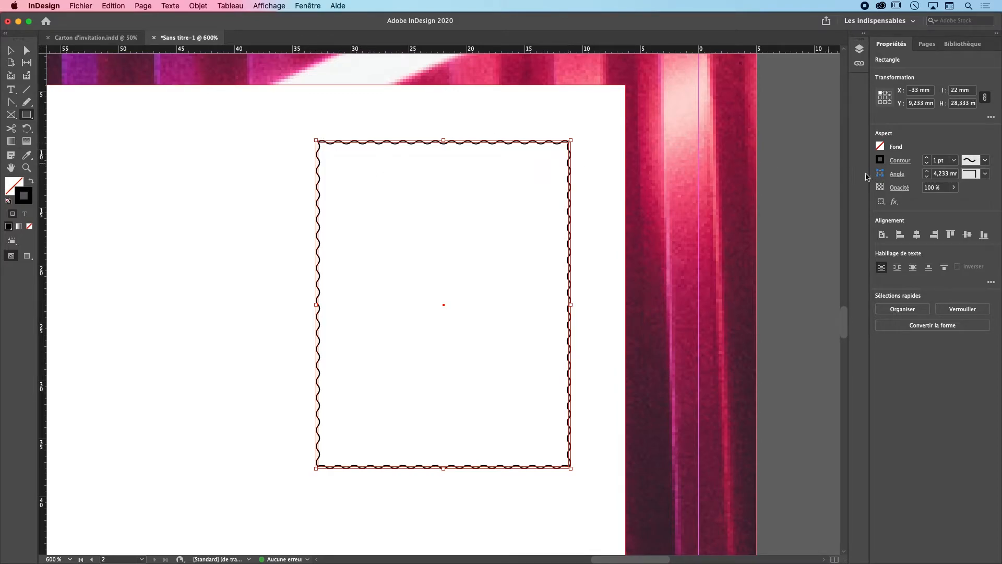
{"action": "left_click", "coordinate": [985, 173]}
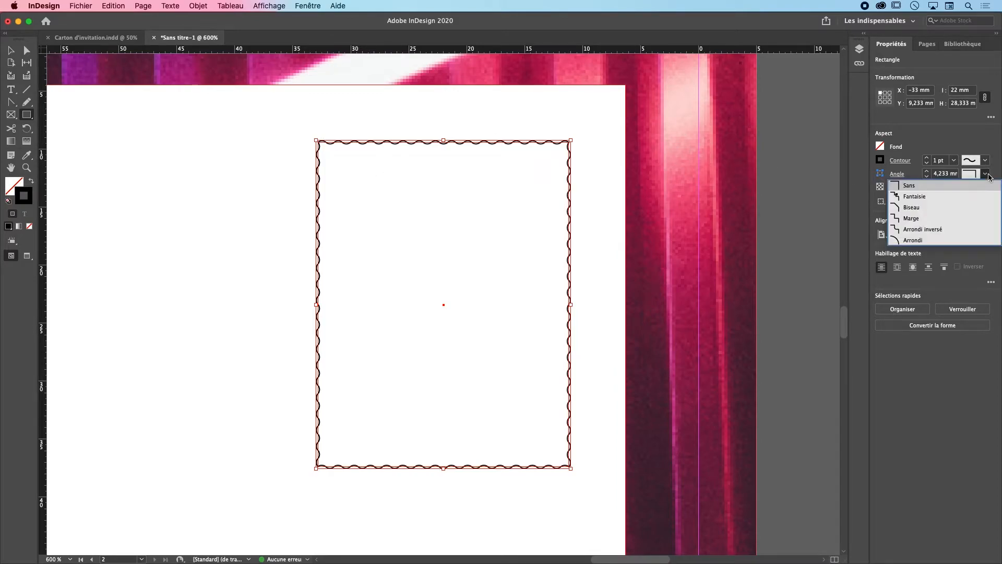
{"action": "left_click", "coordinate": [924, 240]}
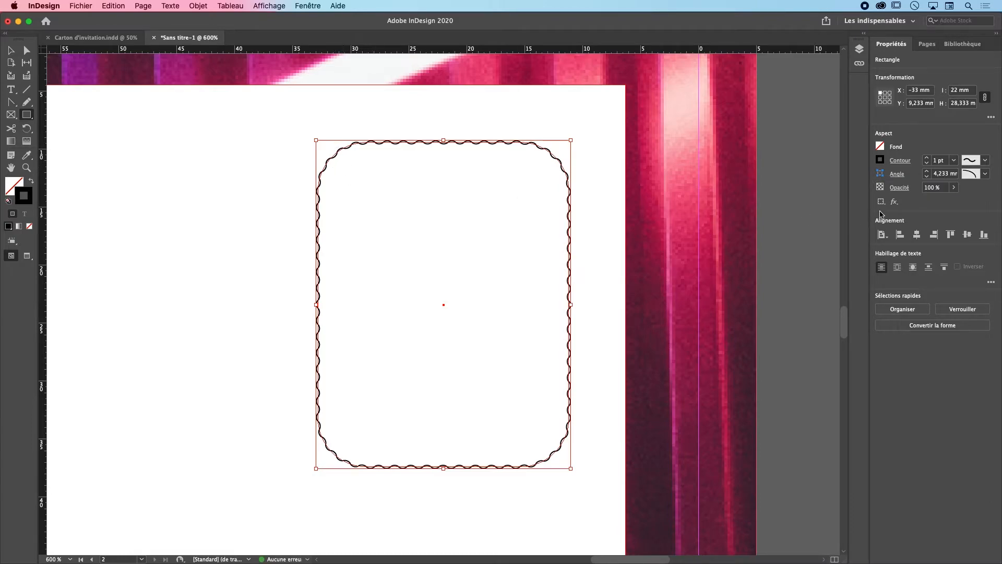
{"action": "left_click_drag", "start_coordinate": [936, 173], "coordinate": [999, 184]}
{"action": "type", "text": "1"}
{"action": "left_click", "coordinate": [948, 161]}
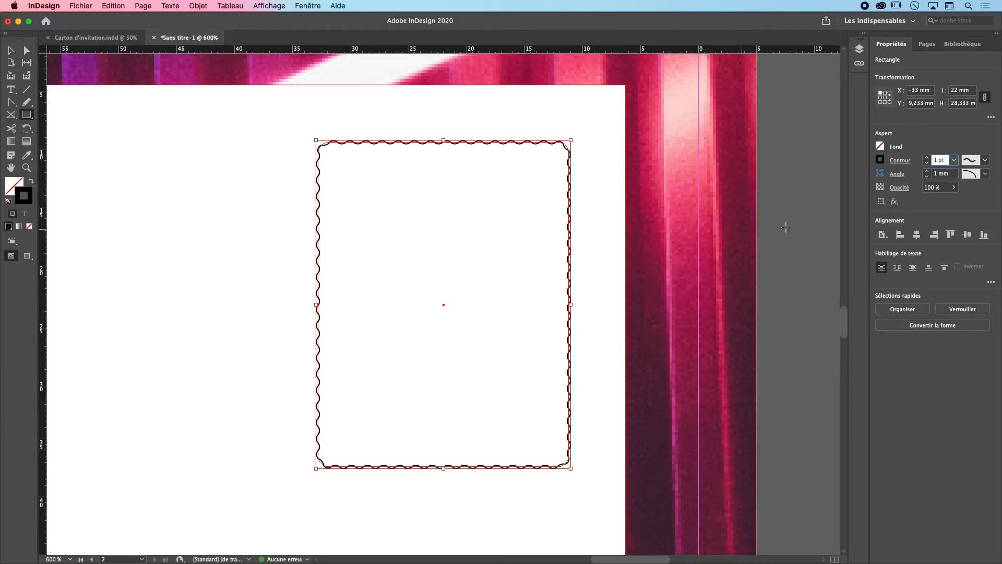
Draw a vertical line about 81 mm long on the white panel and centre it horizontally and vertically on the page
{"action": "key", "text": "super+minus"}
{"action": "key", "text": "super+minus"}
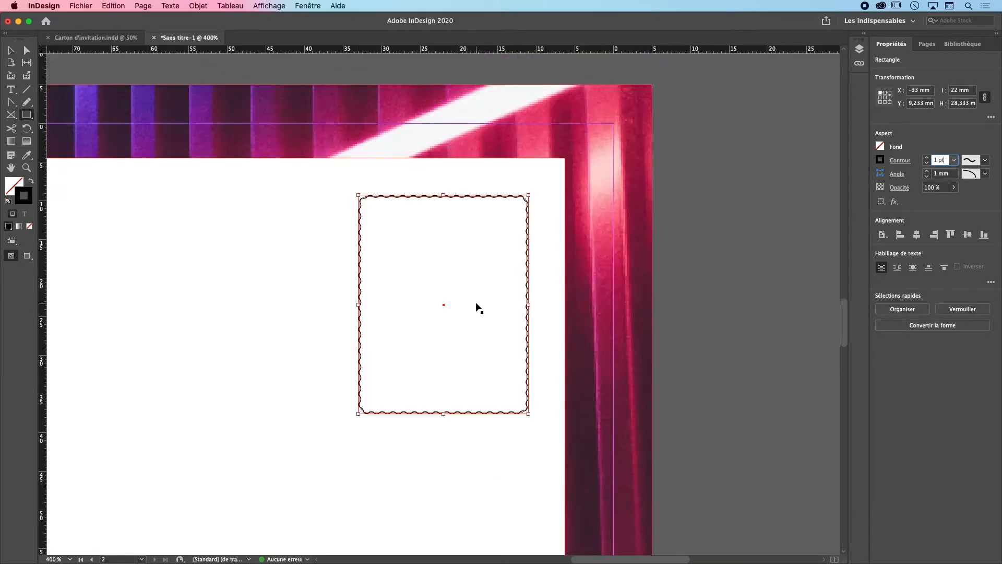
{"action": "left_click_drag", "start_coordinate": [563, 124], "coordinate": [450, 162]}
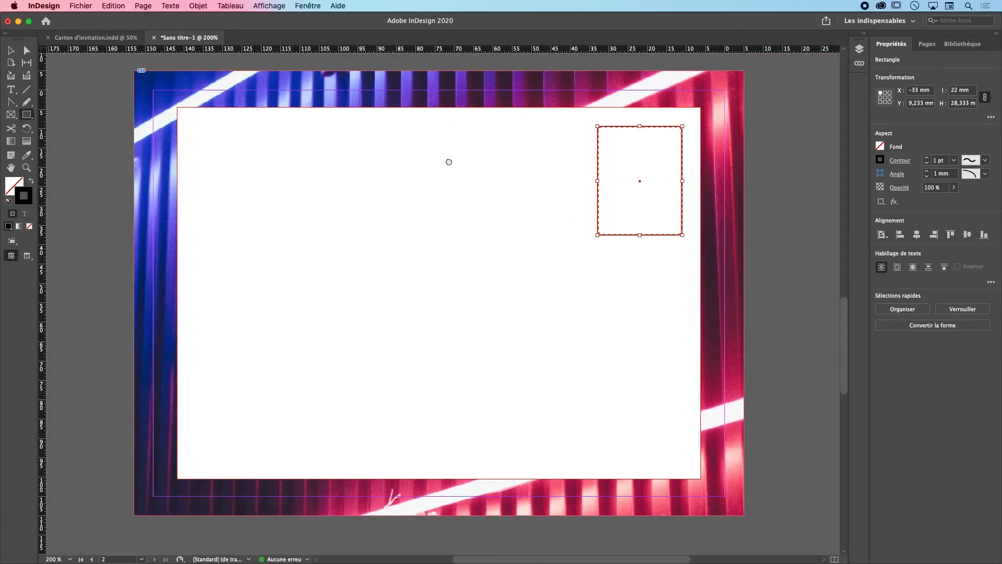
{"action": "key", "text": "backslash"}
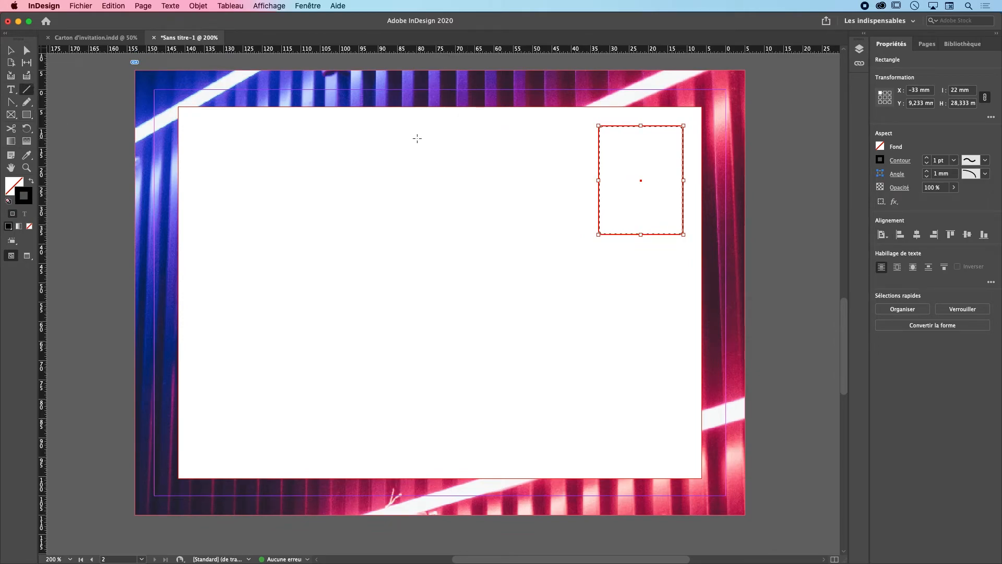
{"action": "left_click_drag", "start_coordinate": [416, 132], "coordinate": [377, 446]}
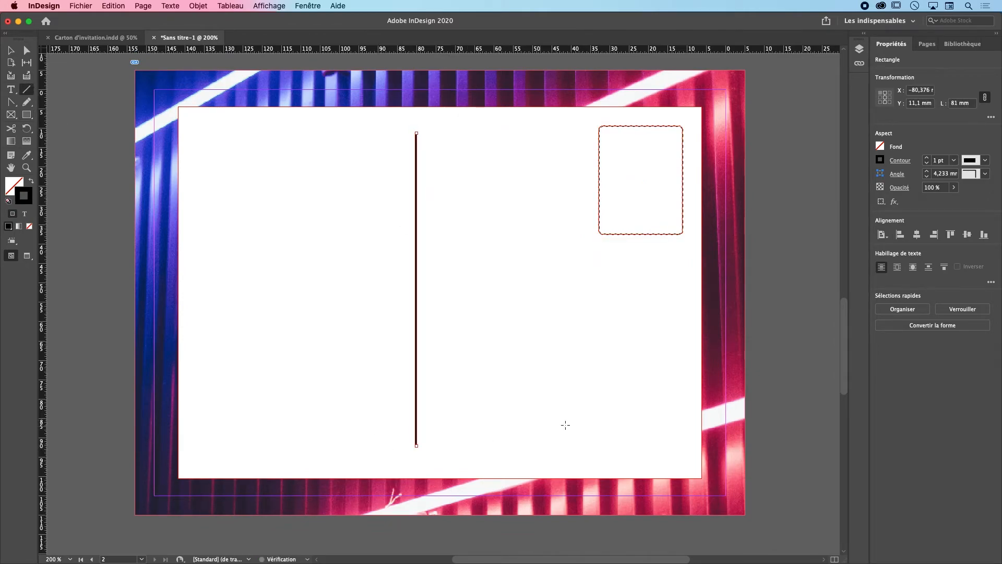
{"action": "left_click", "coordinate": [917, 235]}
{"action": "left_click", "coordinate": [972, 236]}
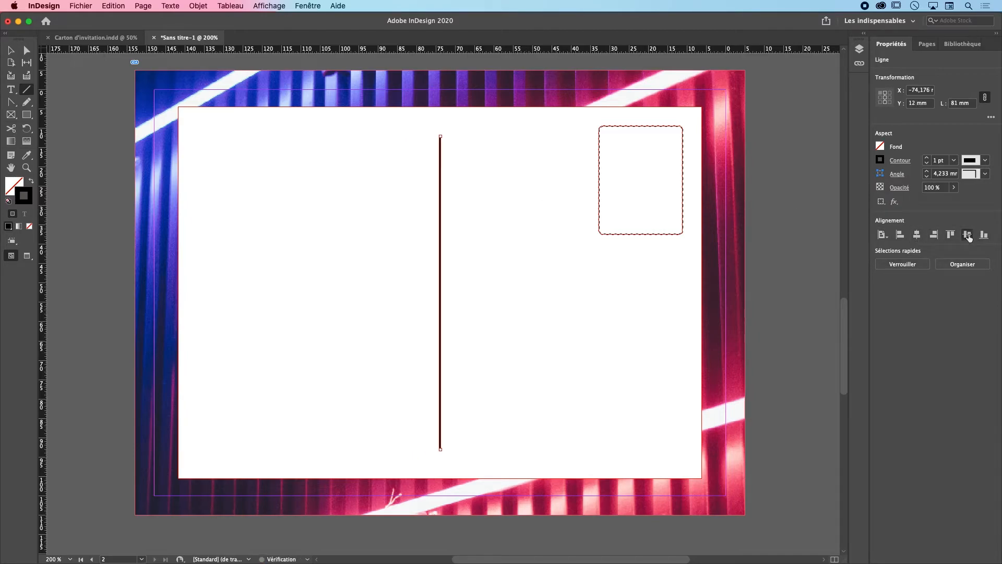
Try the Pointillés stroke style on the vertical dividing line, and settle on Points japonais
{"action": "left_click", "coordinate": [984, 165]}
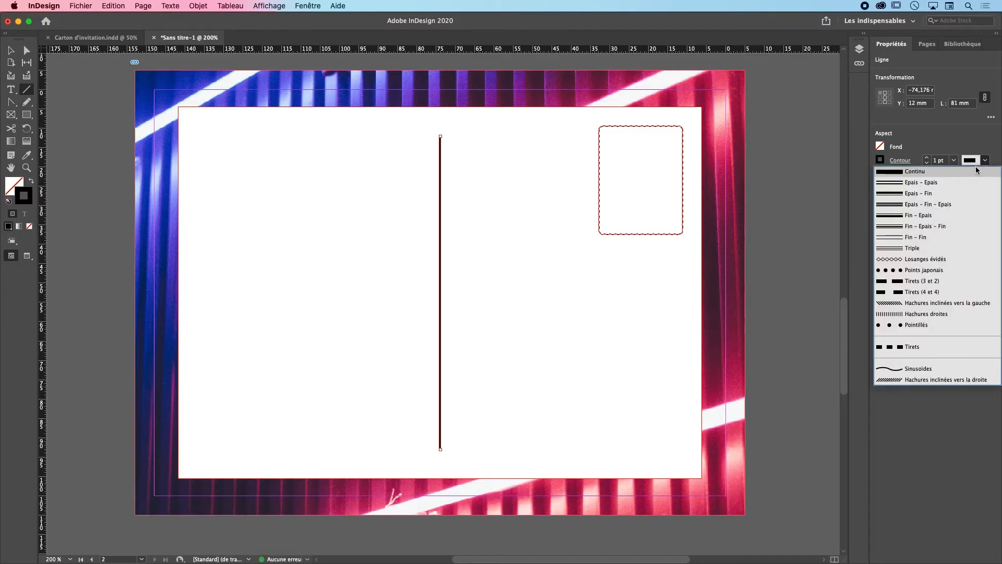
{"action": "left_click", "coordinate": [940, 319]}
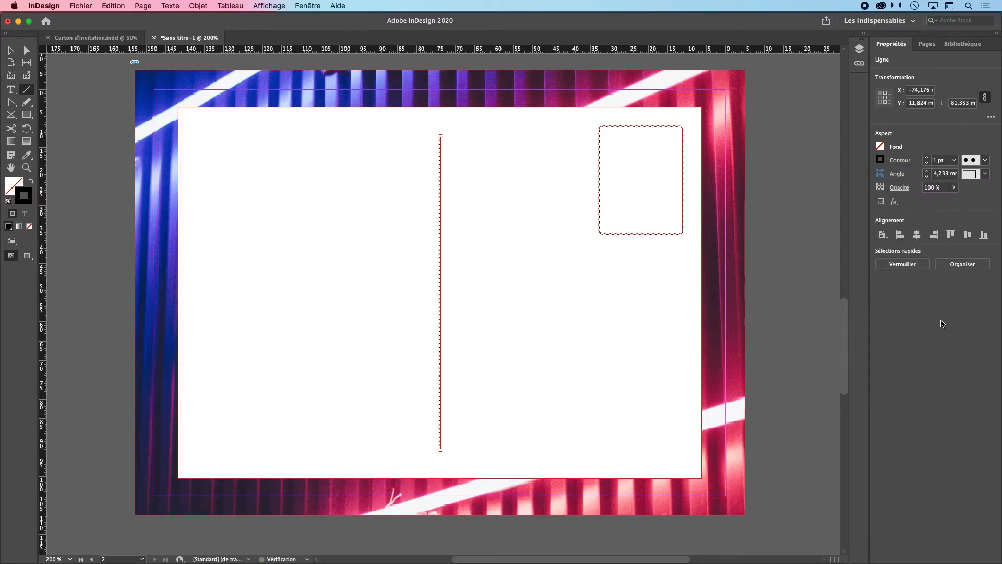
{"action": "left_click", "coordinate": [985, 160]}
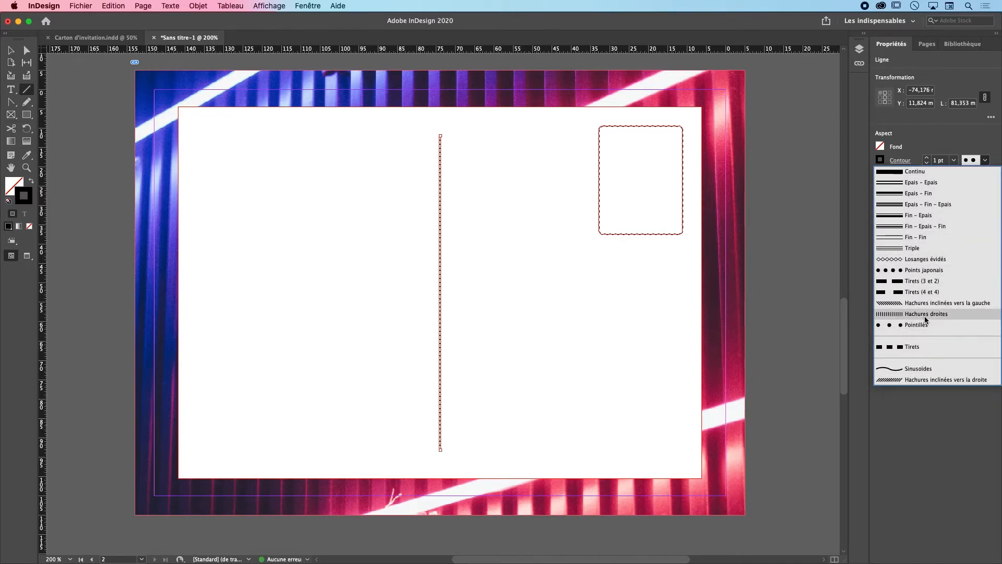
{"action": "left_click", "coordinate": [927, 270]}
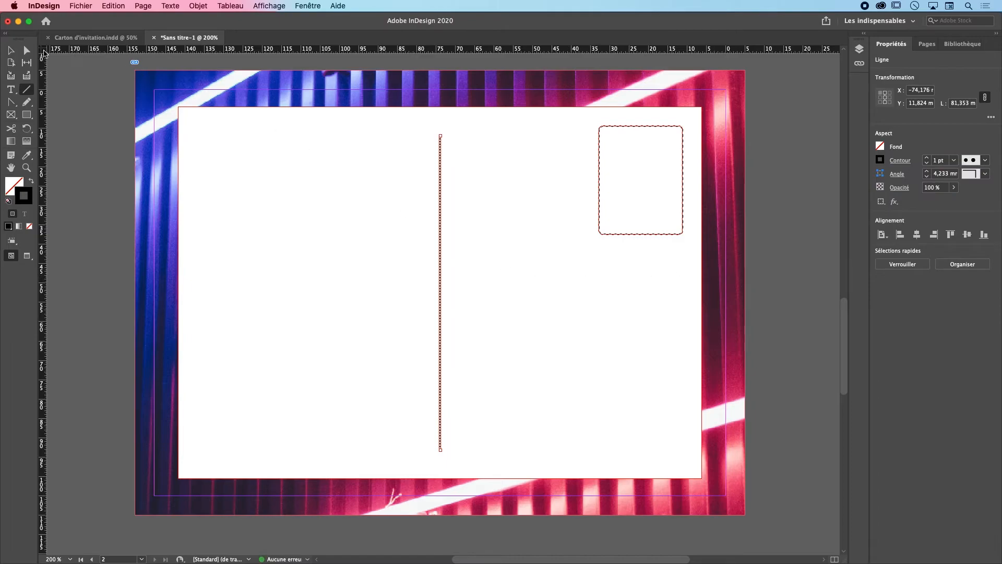
Duplicate the dividing line, rotate the copy to horizontal, shorten it to about 58.8 mm and place it below the stamp frame at Y 60.5 mm
{"action": "left_click", "coordinate": [10, 50]}
{"action": "left_click", "coordinate": [530, 271]}
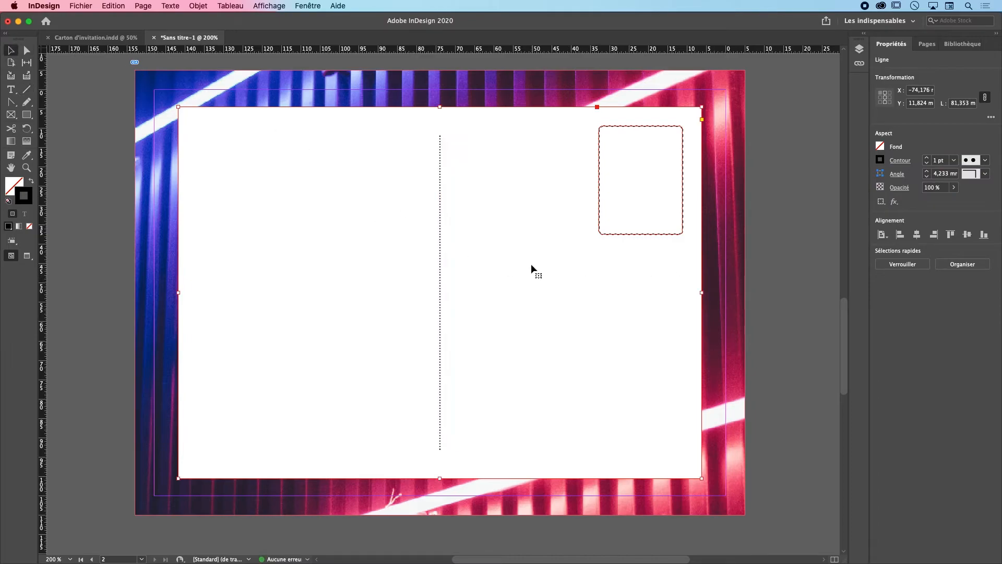
{"action": "left_click", "coordinate": [441, 303]}
{"action": "left_click_drag", "start_coordinate": [441, 301], "coordinate": [552, 306]}
{"action": "left_click_drag", "start_coordinate": [553, 133], "coordinate": [712, 296]}
{"action": "left_click_drag", "start_coordinate": [391, 298], "coordinate": [458, 297]}
{"action": "left_click_drag", "start_coordinate": [710, 300], "coordinate": [684, 297]}
{"action": "left_click_drag", "start_coordinate": [575, 298], "coordinate": [575, 324]}
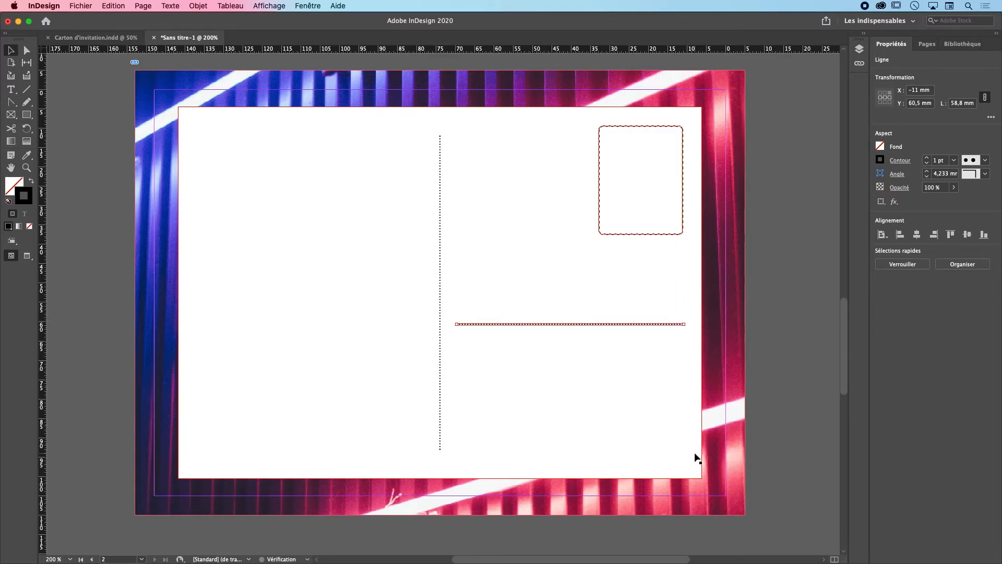
Duplicate the horizontal dotted line twice downwards at 7 mm intervals to make three address lines
{"action": "left_click_drag", "start_coordinate": [636, 326], "coordinate": [633, 354]}
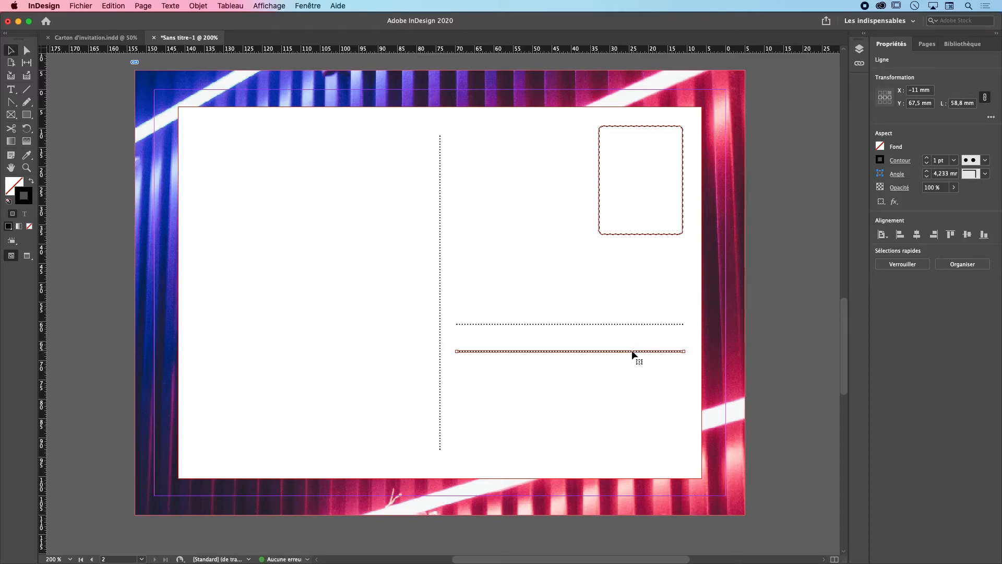
{"action": "left_click_drag", "start_coordinate": [632, 354], "coordinate": [627, 383]}
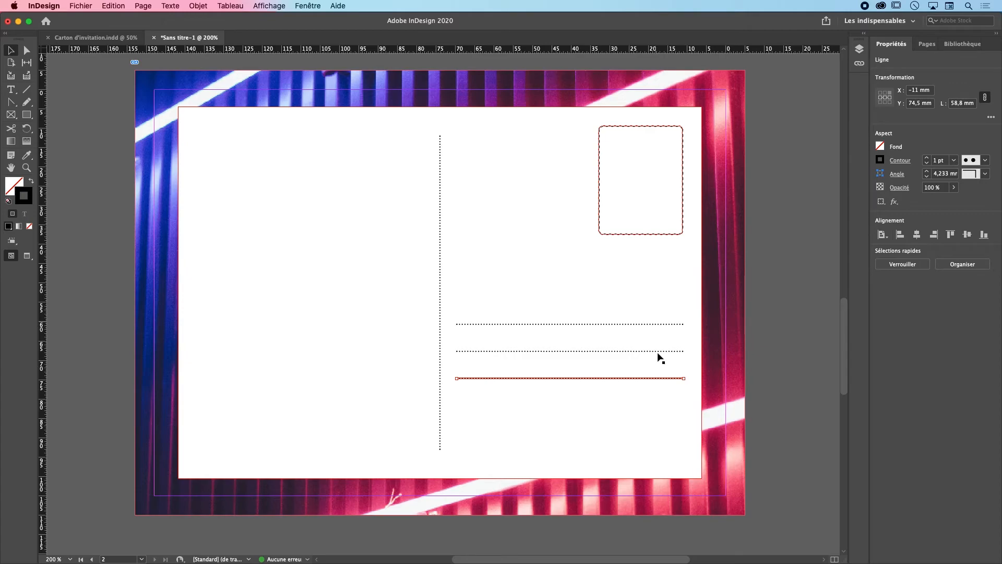
{"action": "left_click", "coordinate": [622, 313]}
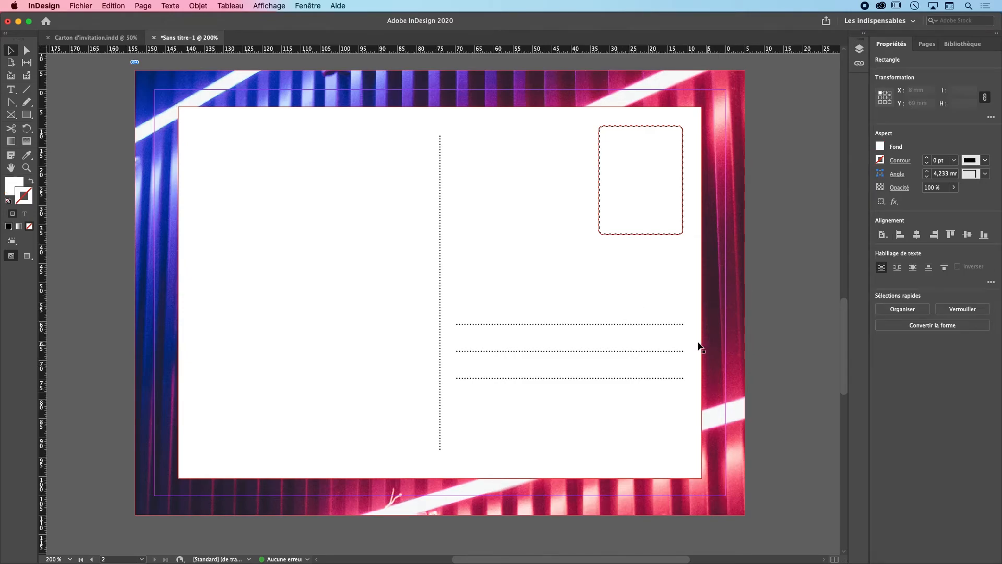
Move the three address lines together straight down to Y 72.1 mm and deselect them
{"action": "left_click", "coordinate": [637, 324]}
{"action": "left_click", "coordinate": [632, 350], "text": "shift"}
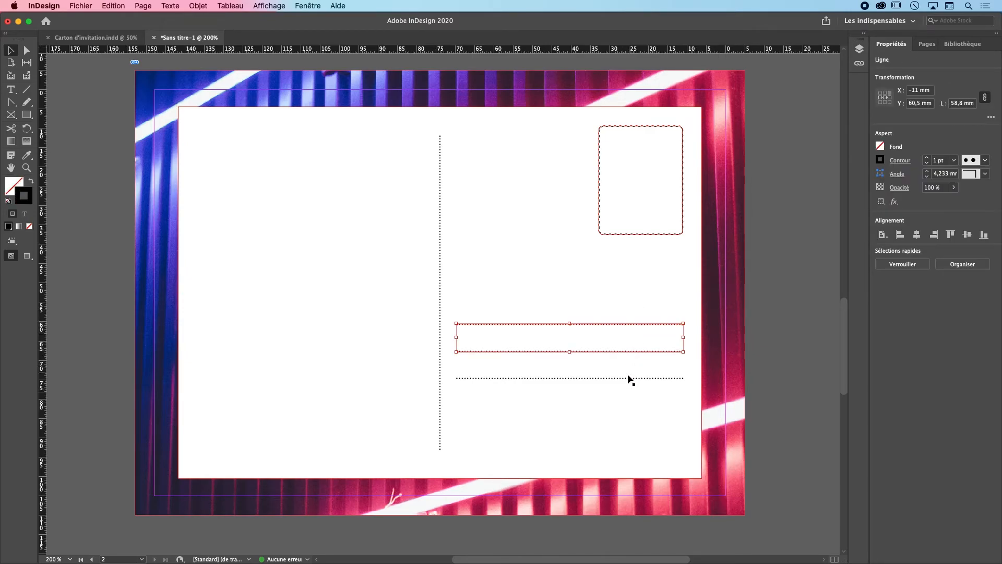
{"action": "left_click", "coordinate": [627, 377], "text": "shift"}
{"action": "left_click_drag", "start_coordinate": [627, 377], "coordinate": [627, 421]}
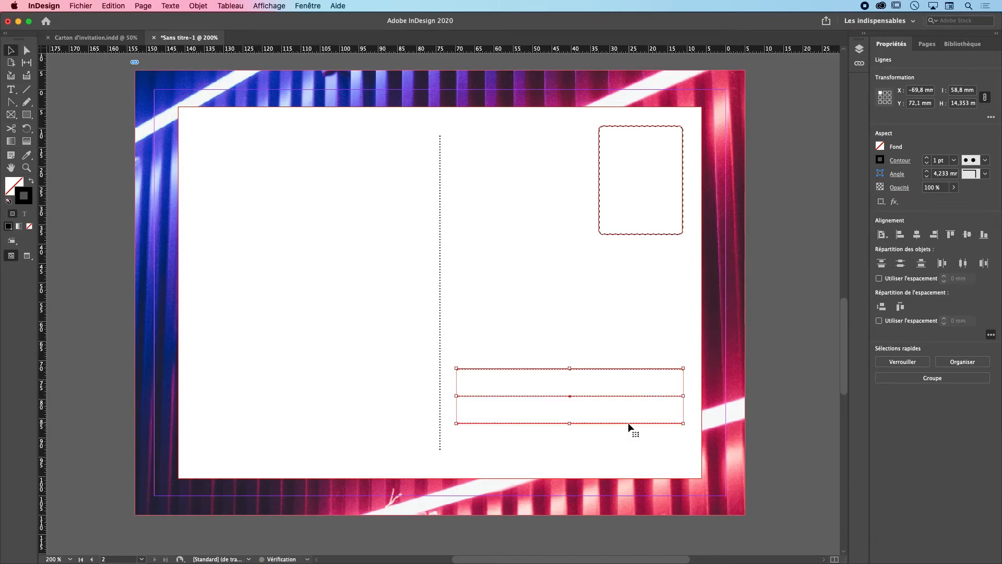
{"action": "left_click", "coordinate": [579, 304]}
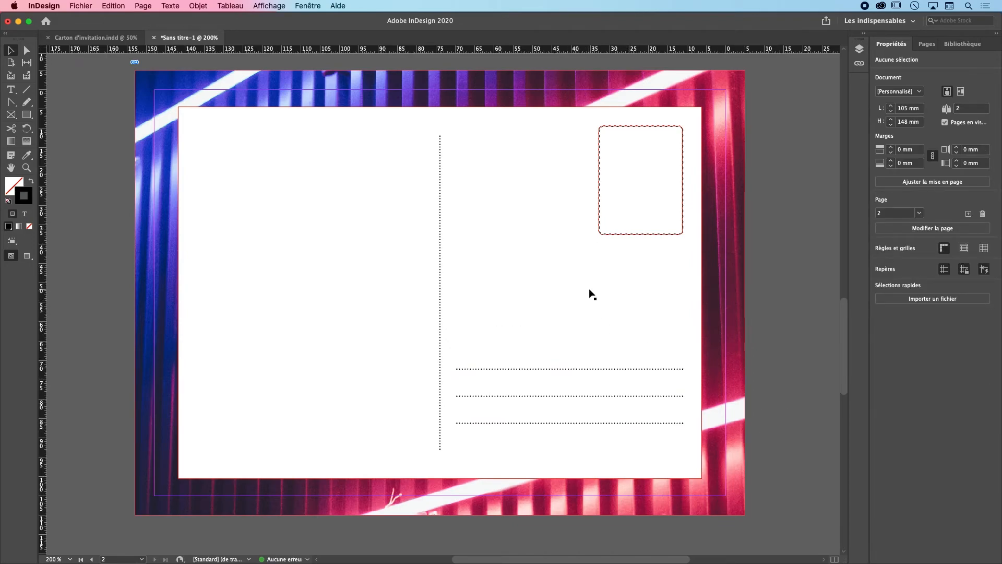
Go to page 1 and swap the default fill and stroke colours to get a black fill without a stroke
{"action": "key", "text": "super+minus"}
{"action": "key", "text": "super+minus"}
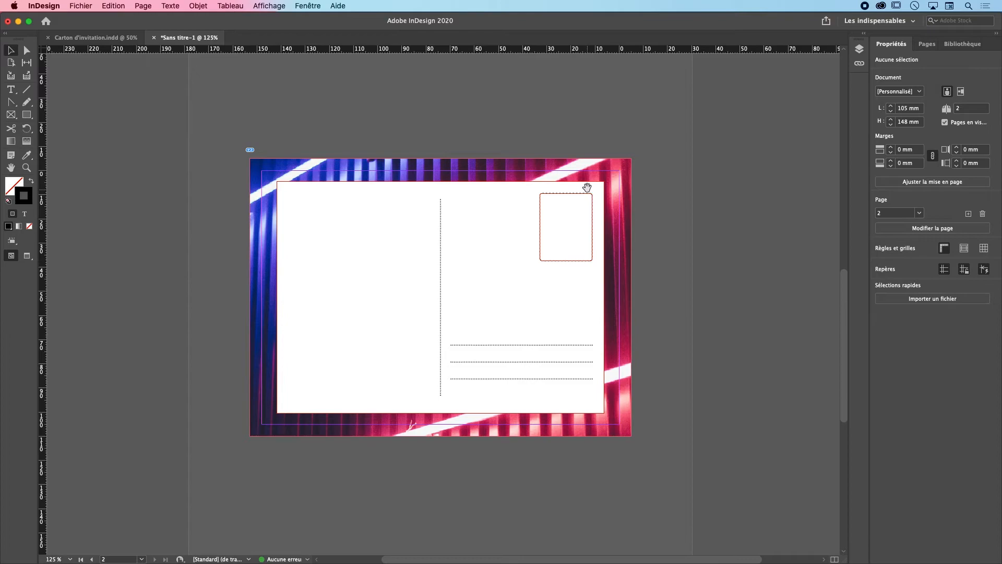
{"action": "scroll", "coordinate": [548, 190], "scroll_direction": "up", "scroll_amount": 10}
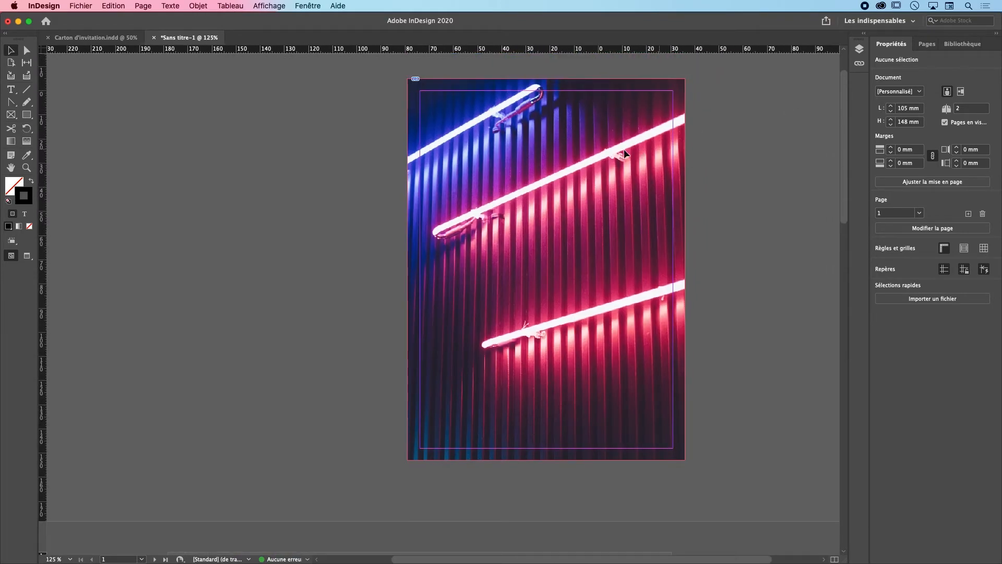
{"action": "scroll", "coordinate": [731, 136], "scroll_direction": "right", "scroll_amount": 3}
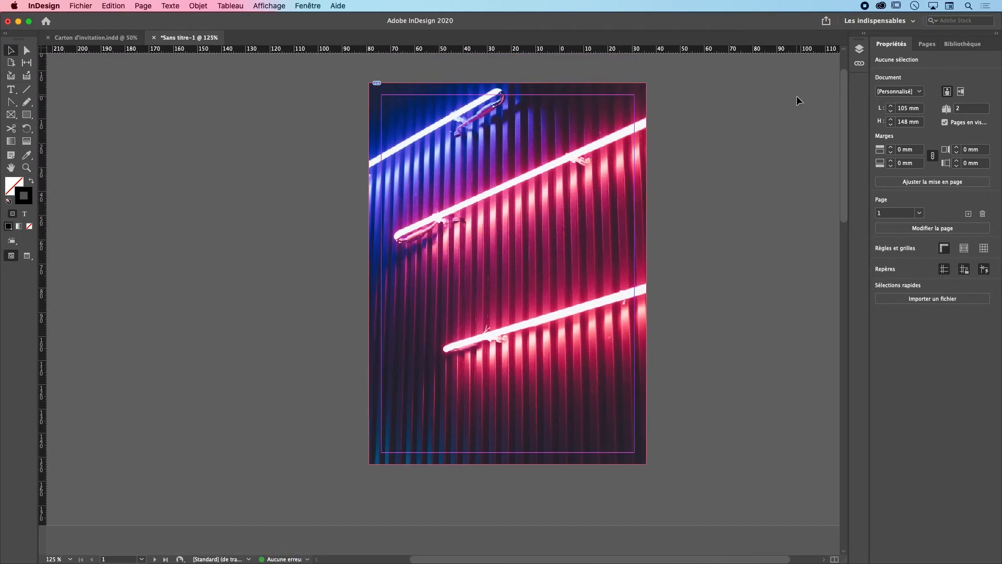
{"action": "left_click", "coordinate": [858, 49]}
{"action": "left_click", "coordinate": [922, 44]}
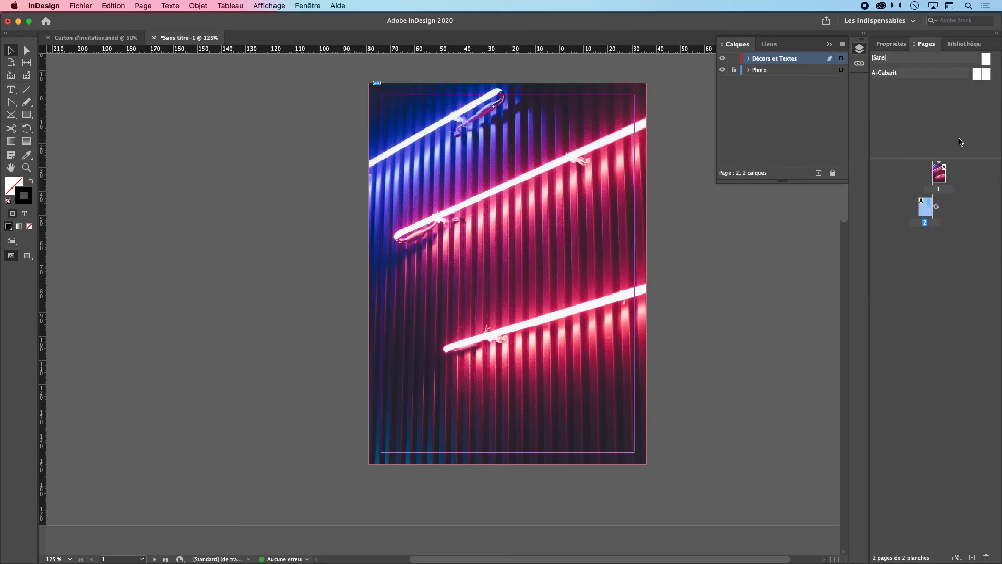
{"action": "double_click", "coordinate": [944, 170]}
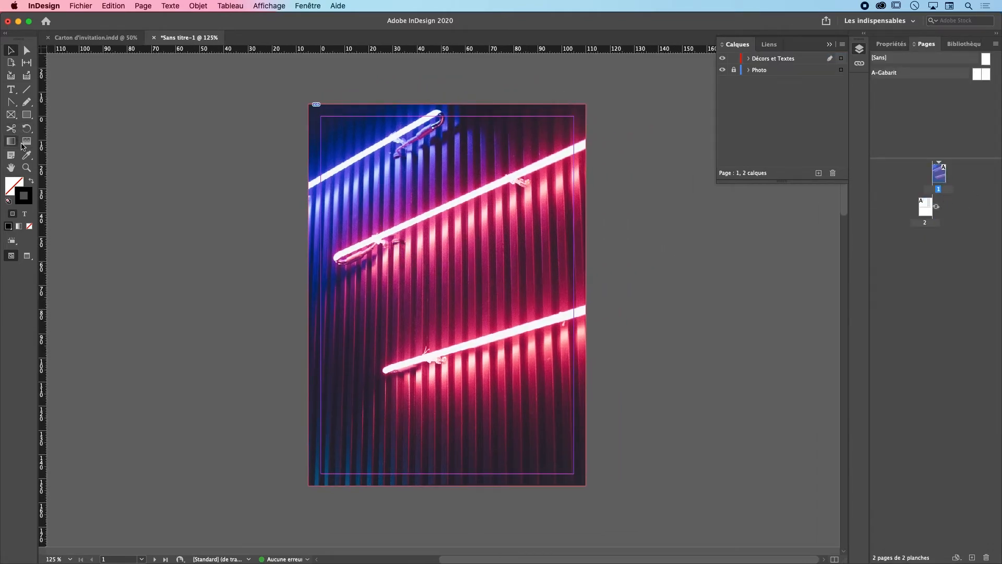
{"action": "left_click", "coordinate": [31, 182]}
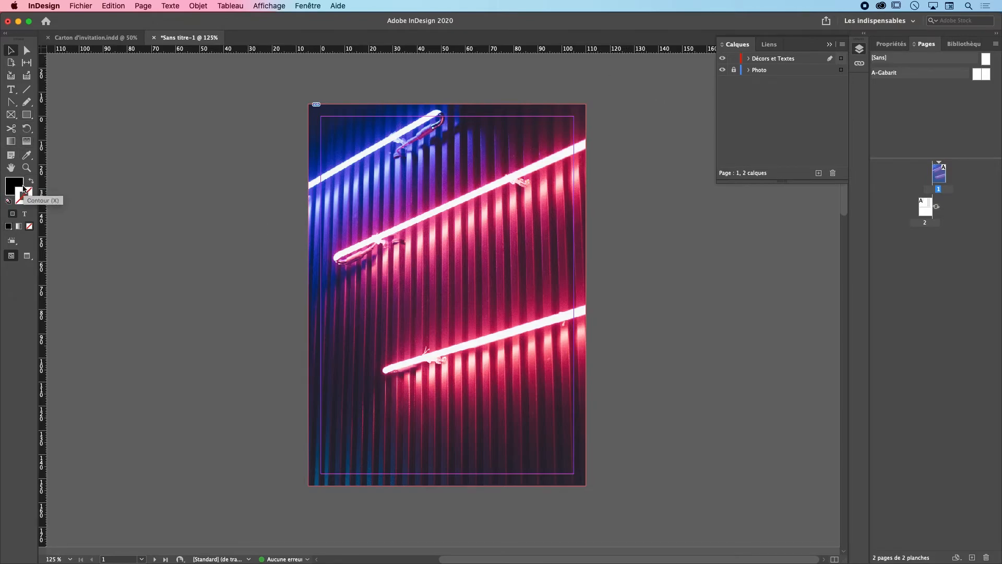
{"action": "left_click", "coordinate": [830, 44]}
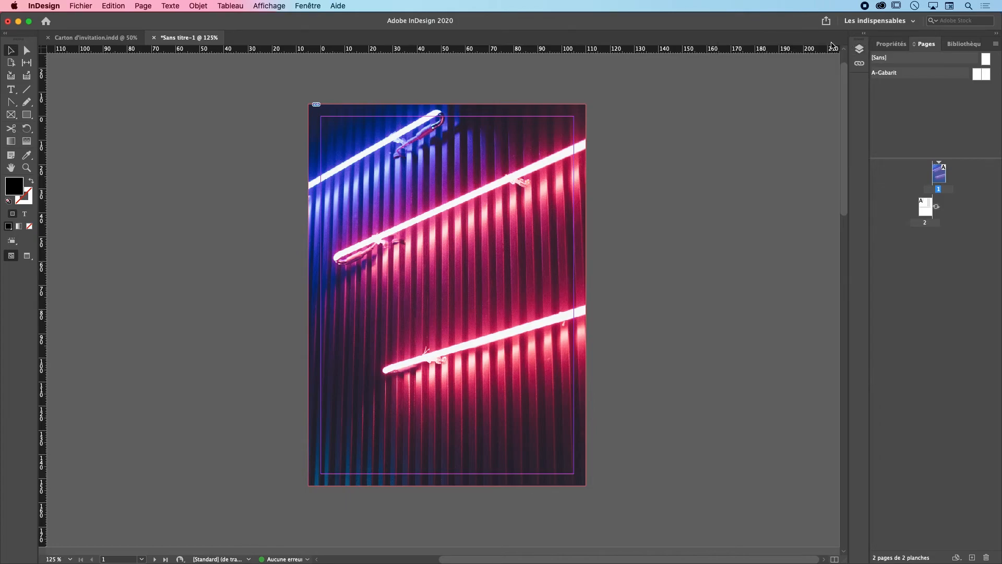
Draw a rectangle about 134 × 30.5 mm across the lower part of page 1 and fill it with [Papier]
{"action": "left_click", "coordinate": [27, 114]}
{"action": "mouse_move", "coordinate": [284, 316]}
{"action": "left_mouse_down"}
{"action": "mouse_move", "coordinate": [621, 404]}
{"action": "mouse_move", "coordinate": [608, 390]}
{"action": "left_mouse_up"}
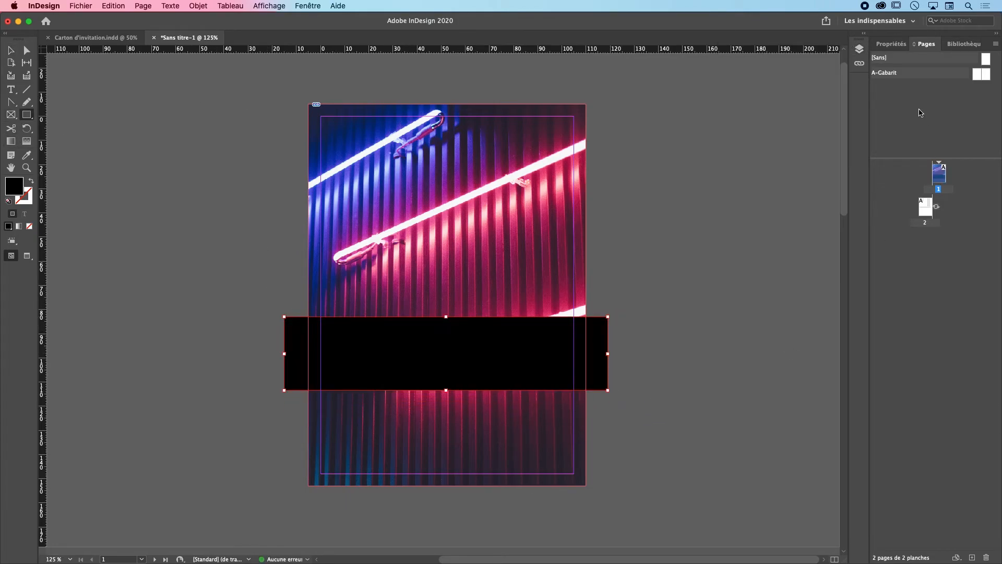
{"action": "left_click", "coordinate": [889, 44]}
{"action": "left_click", "coordinate": [881, 146]}
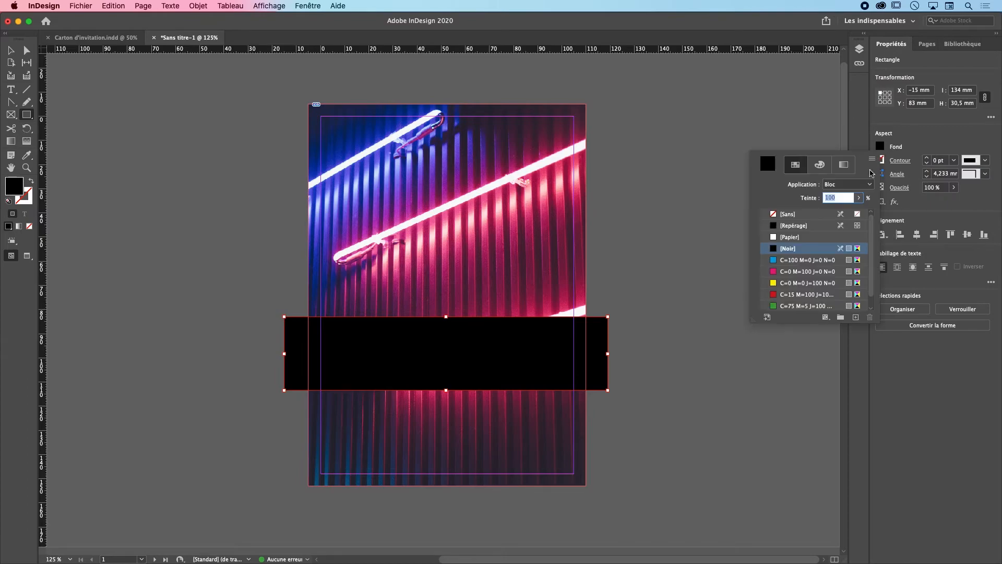
{"action": "left_click", "coordinate": [783, 237]}
{"action": "left_click", "coordinate": [205, 239]}
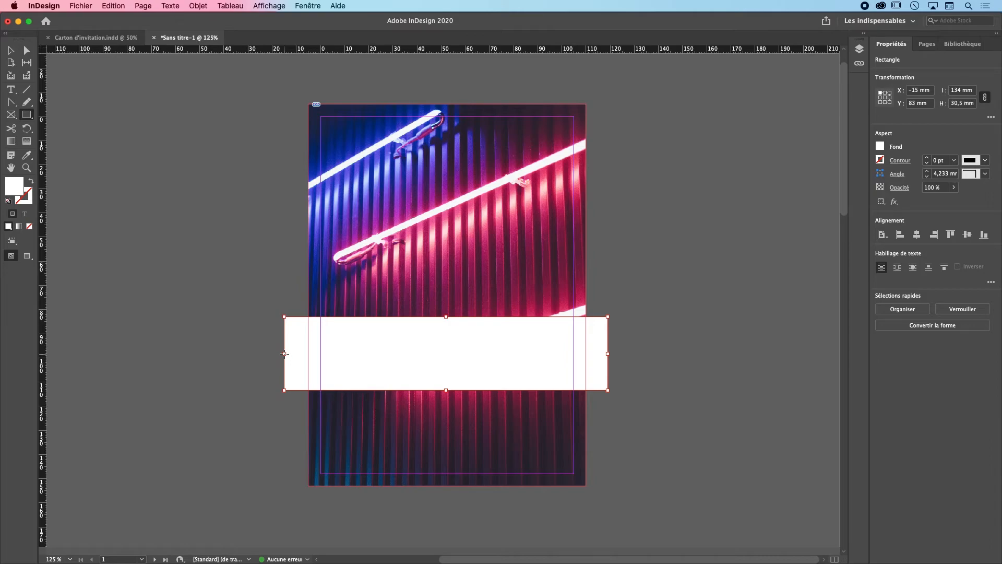
Fit the white band's sides to the bleed edges, making it 115 mm wide, and move it down to Y 87.25 mm
{"action": "key", "text": "v"}
{"action": "left_click_drag", "start_coordinate": [284, 353], "coordinate": [309, 350]}
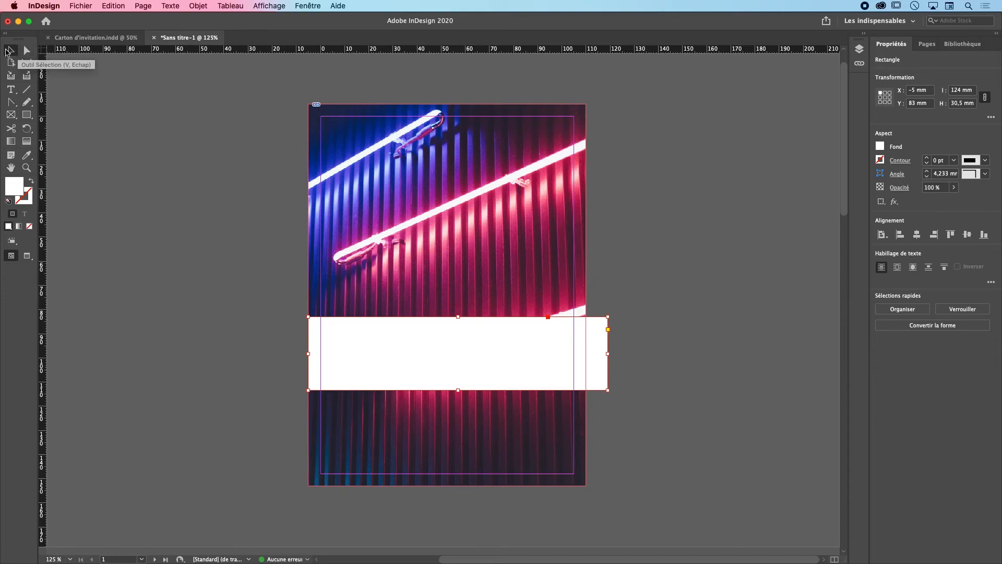
{"action": "left_click_drag", "start_coordinate": [608, 353], "coordinate": [532, 362]}
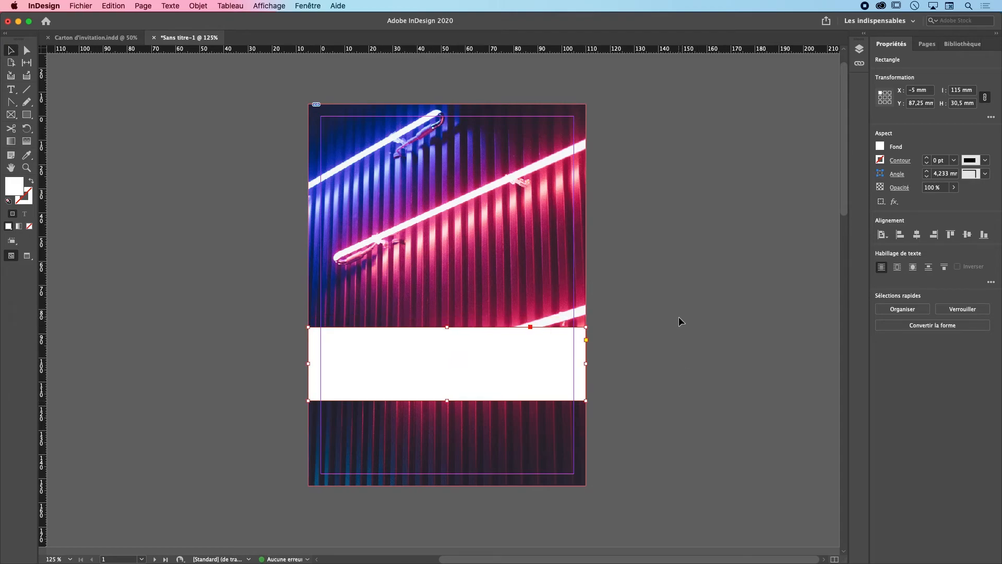
Draw an empty text frame about 41.5 × 14.5 mm in the right half of the white band
{"action": "left_click", "coordinate": [11, 90]}
{"action": "left_click_drag", "start_coordinate": [464, 342], "coordinate": [565, 376]}
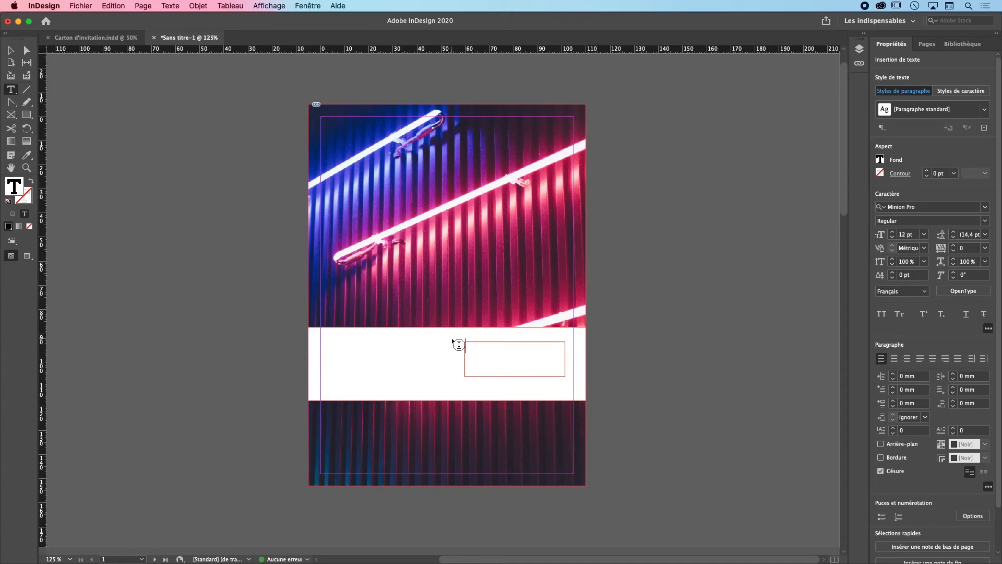
{"action": "left_click", "coordinate": [10, 50]}
Switch to Carton d'invitation.indd and examine the settings of the front page's title, white band and date text
{"action": "left_click", "coordinate": [119, 37]}
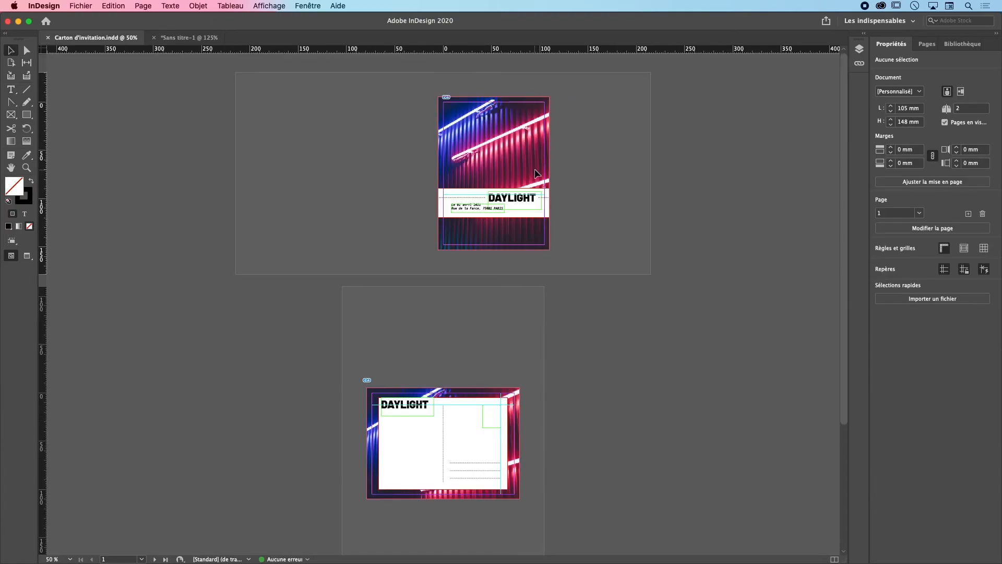
{"action": "key", "text": "super+="}
{"action": "key", "text": "super+="}
{"action": "key", "text": "super+="}
{"action": "key", "text": "super+="}
{"action": "left_click_drag", "start_coordinate": [672, 309], "coordinate": [551, 303]}
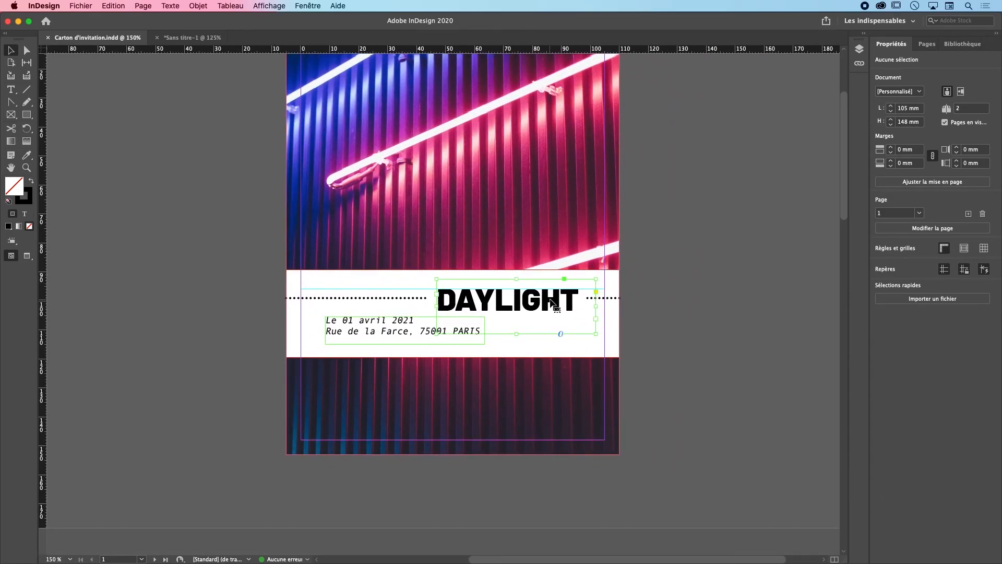
{"action": "left_click", "coordinate": [532, 303]}
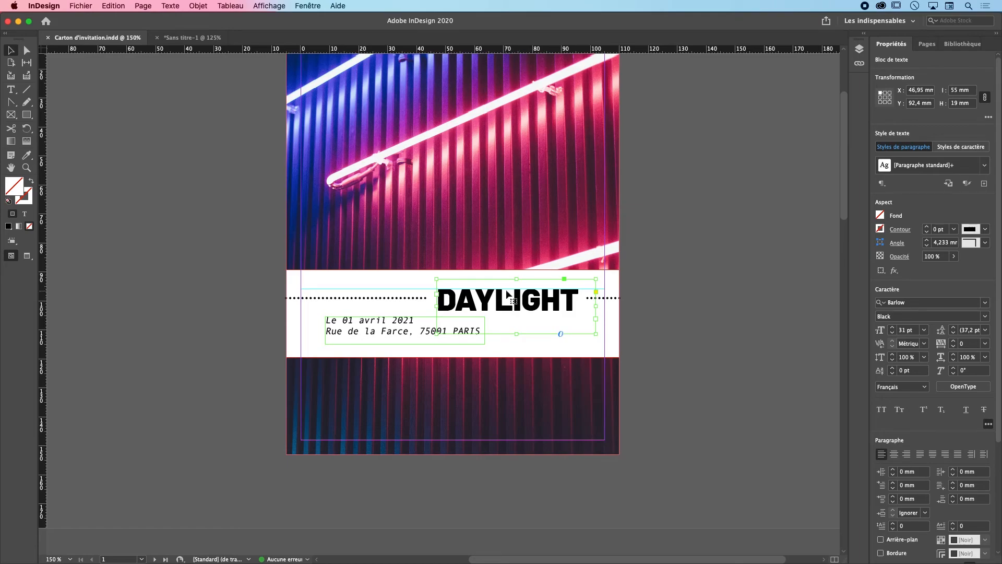
{"action": "left_click", "coordinate": [674, 279]}
{"action": "key", "text": "super+minus"}
{"action": "scroll", "coordinate": [579, 279], "scroll_direction": "up", "scroll_amount": 3}
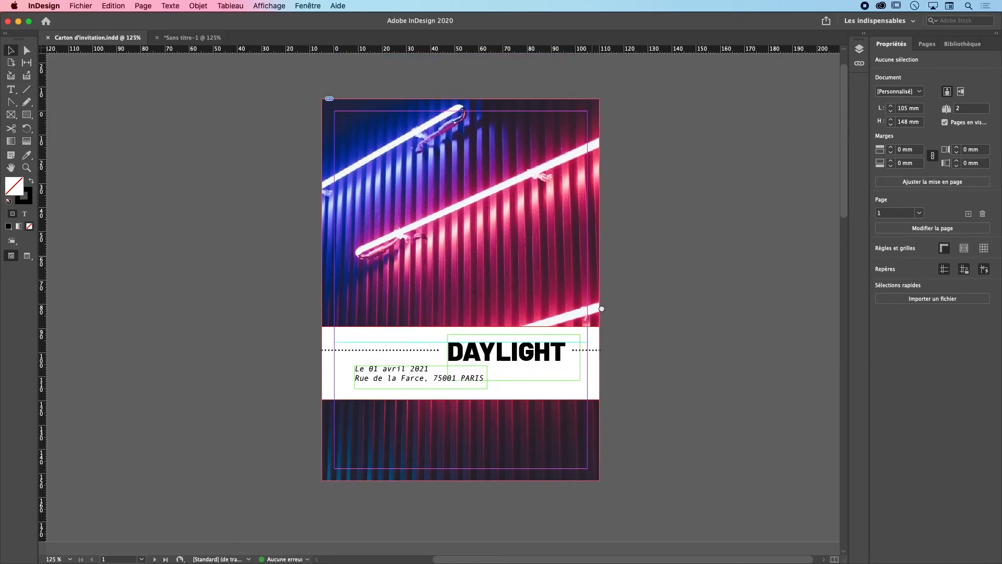
{"action": "left_click", "coordinate": [520, 367]}
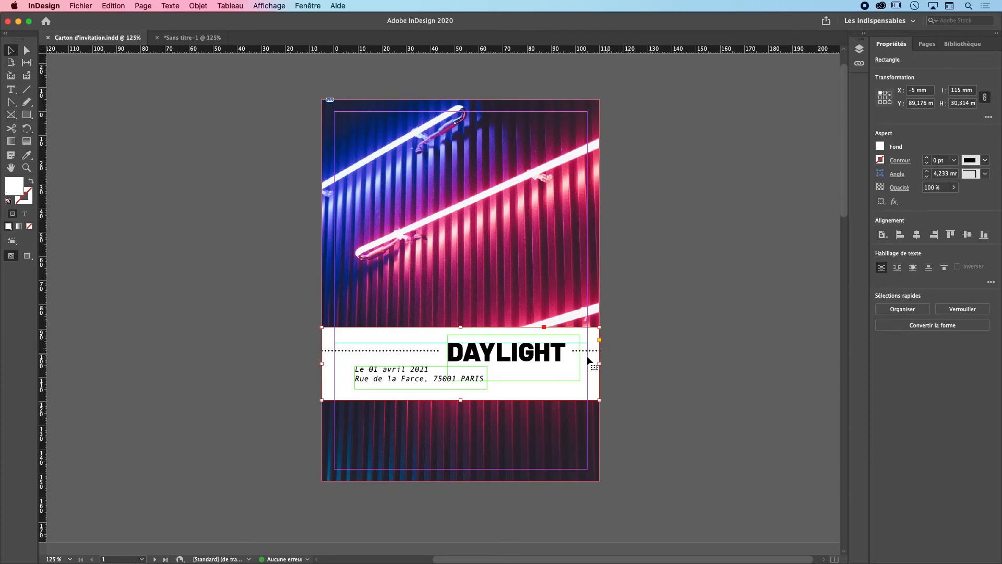
{"action": "left_click", "coordinate": [418, 384]}
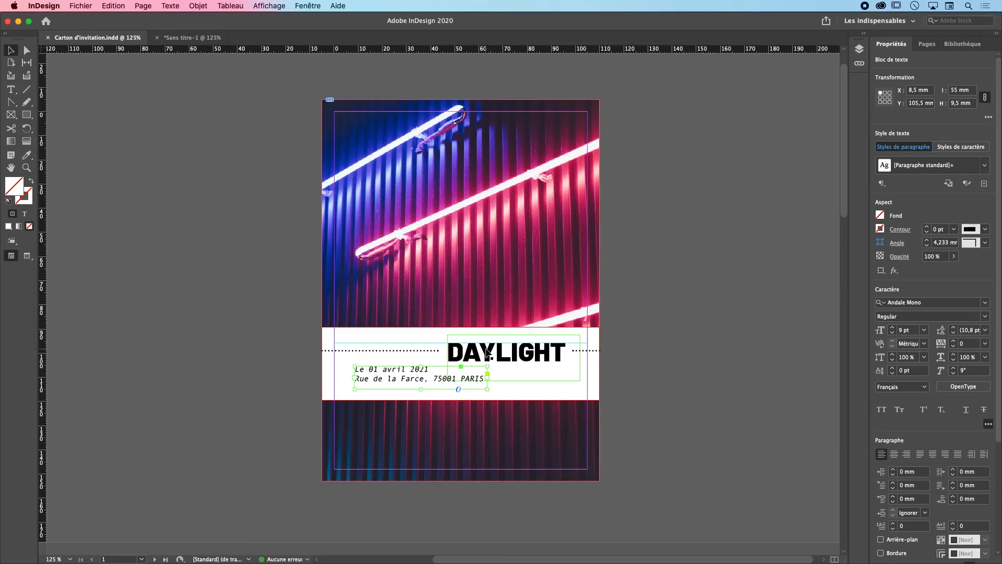
{"action": "left_click", "coordinate": [555, 377]}
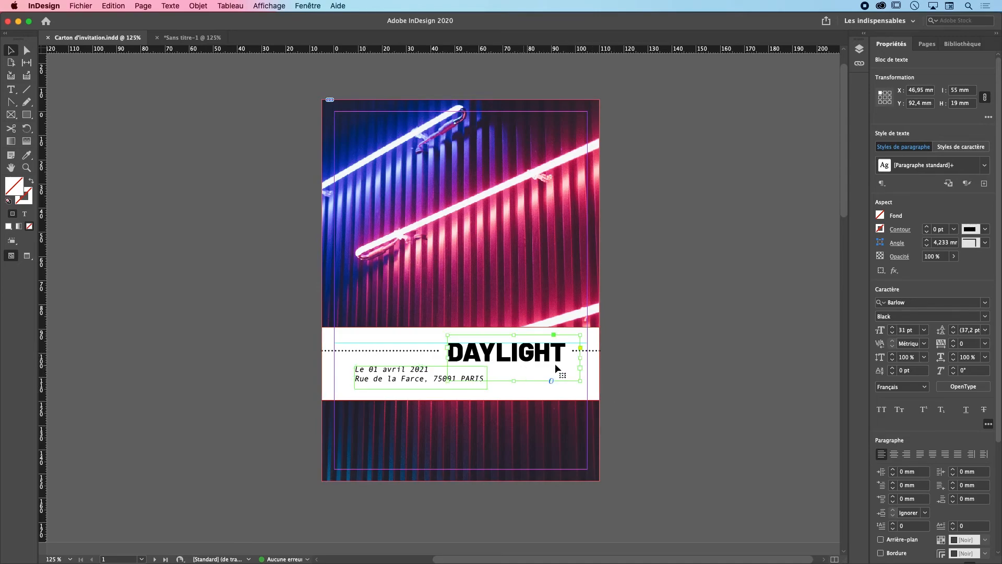
Compare the front and back pages of the reference invitation with those of the working document Sans titre-1
{"action": "key", "text": "super+1"}
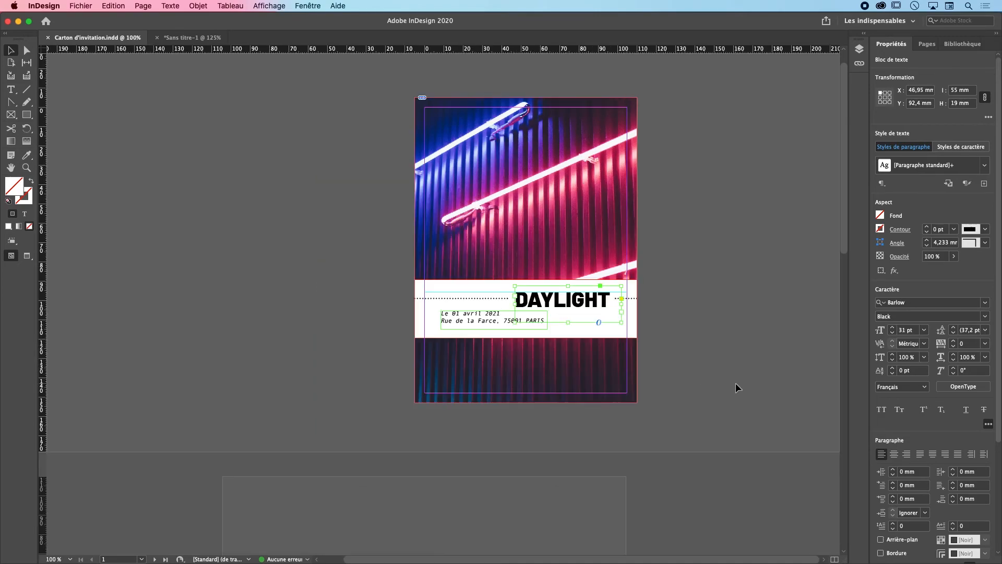
{"action": "key", "text": "super+2"}
{"action": "left_click_drag", "start_coordinate": [428, 264], "coordinate": [520, 234]}
{"action": "key", "text": "super+minus"}
{"action": "key", "text": "super+minus"}
{"action": "key", "text": "super+minus"}
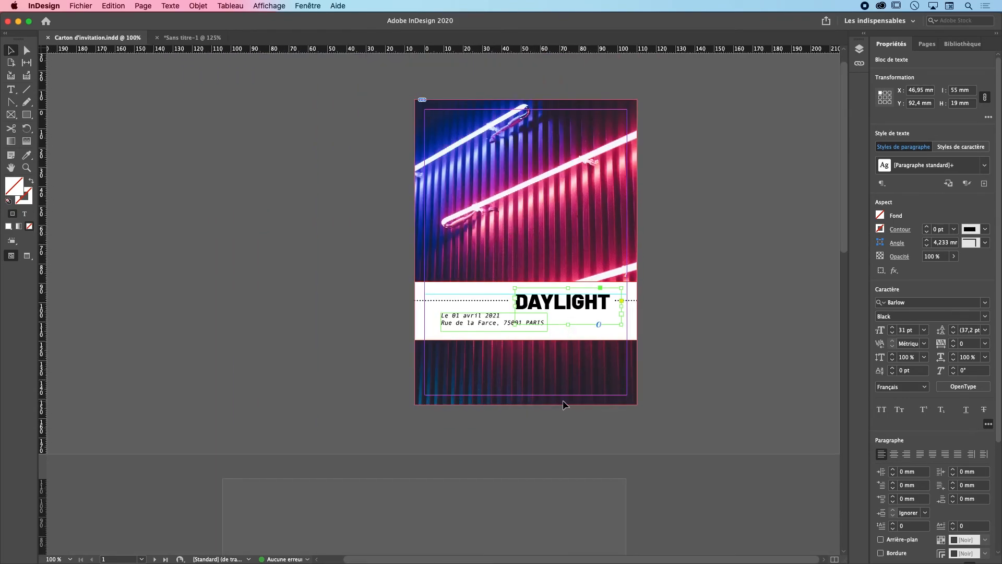
{"action": "scroll", "coordinate": [522, 324], "scroll_direction": "down", "scroll_amount": 10}
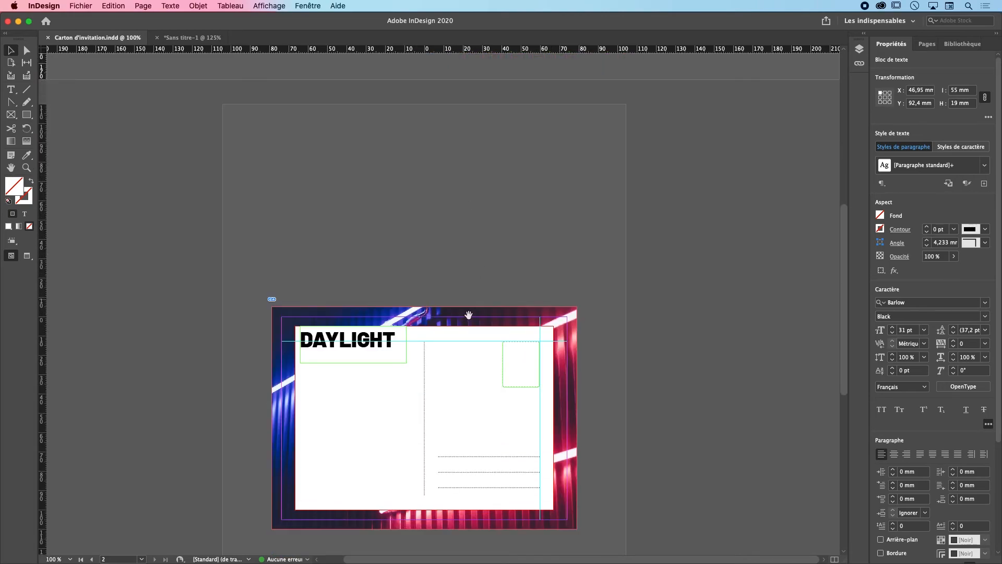
{"action": "scroll", "coordinate": [459, 197], "scroll_direction": "up", "scroll_amount": 8}
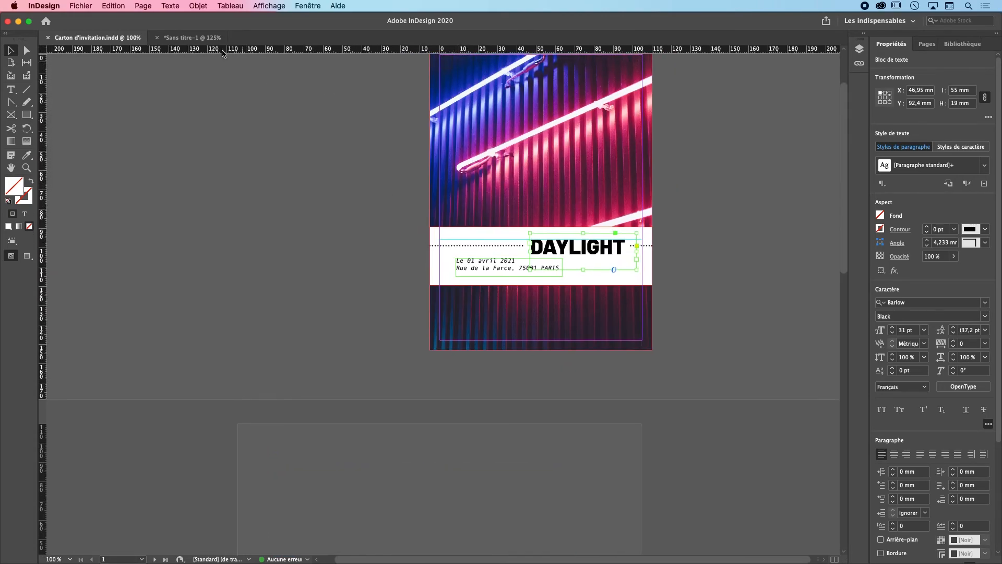
{"action": "left_click", "coordinate": [192, 38]}
{"action": "key", "text": "super+minus"}
{"action": "key", "text": "super+minus"}
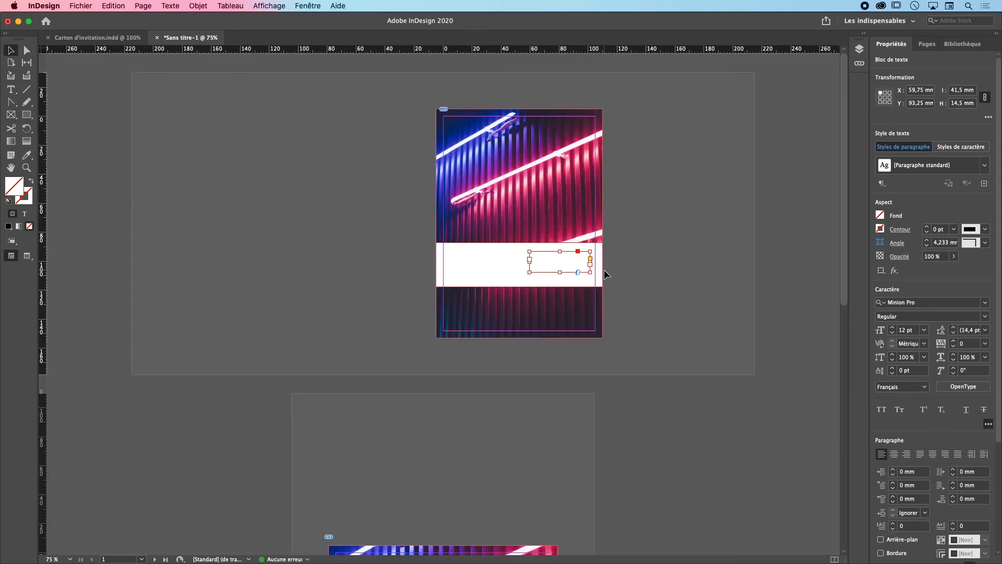
{"action": "scroll", "coordinate": [574, 313], "scroll_direction": "down", "scroll_amount": 8}
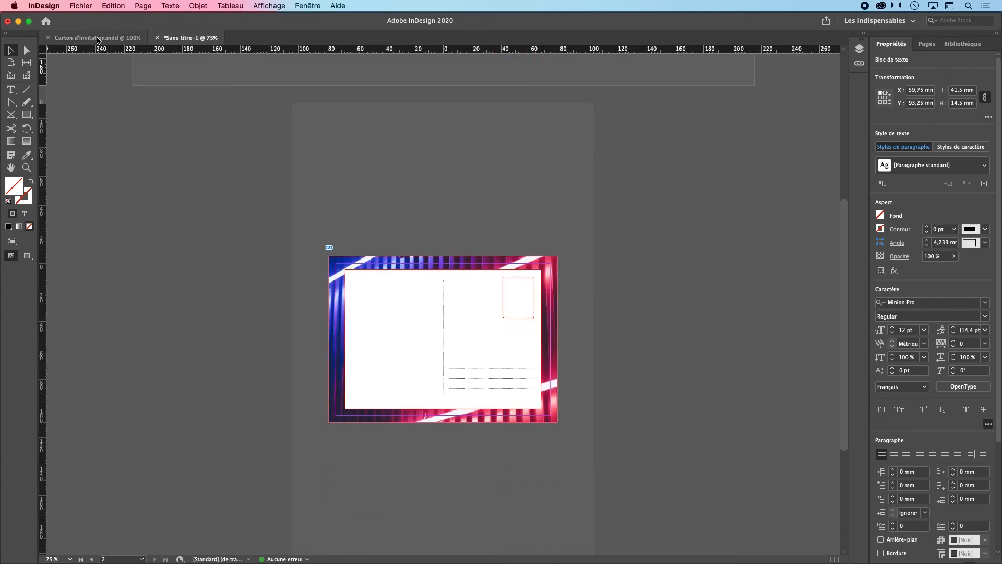
Inspect the DAYLIGHT title, stamp frame and dividing line on page 2 of Carton d'invitation.indd
{"action": "left_click", "coordinate": [99, 38]}
{"action": "scroll", "coordinate": [597, 293], "scroll_direction": "down", "scroll_amount": 10}
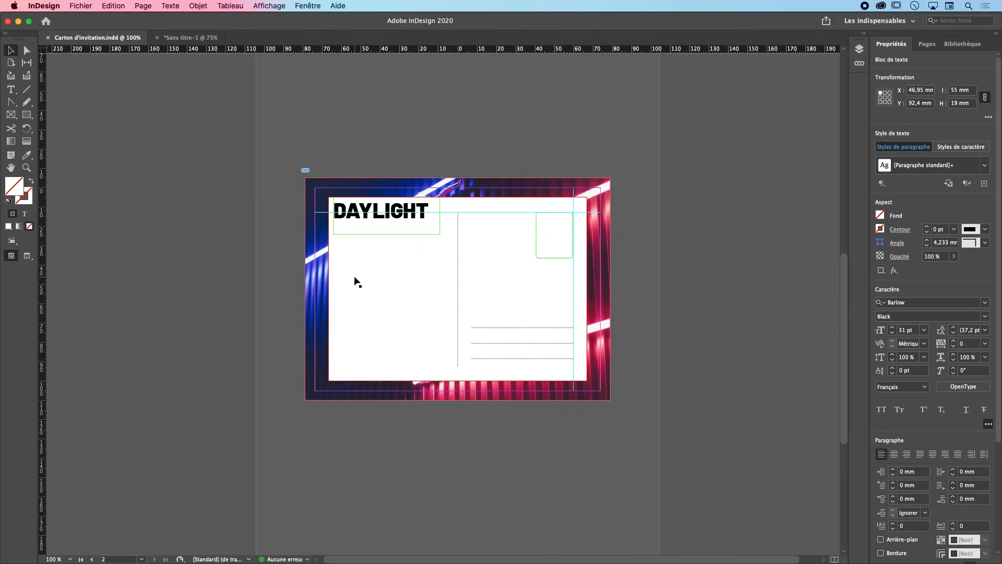
{"action": "key", "text": "super+equal"}
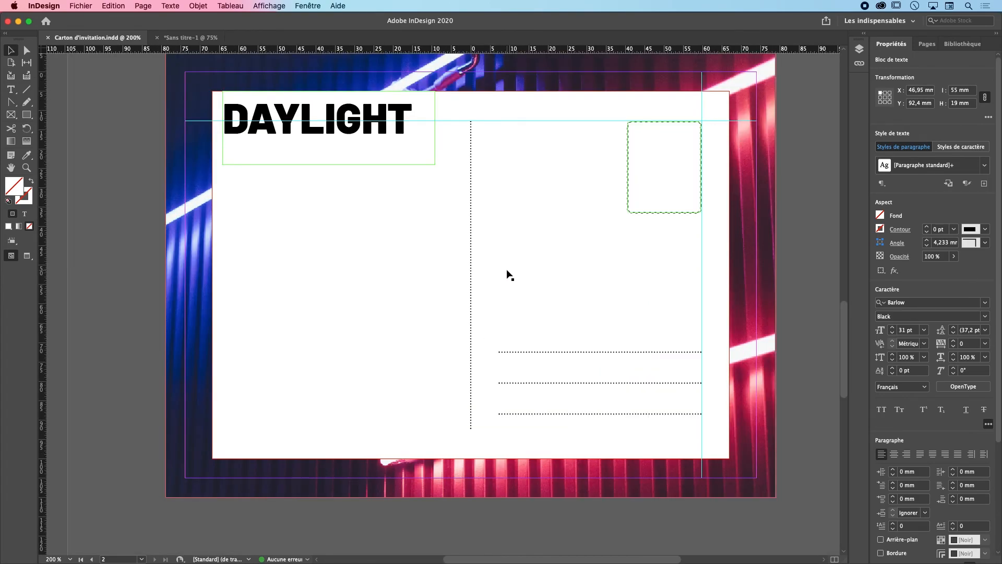
{"action": "left_click_drag", "start_coordinate": [558, 167], "coordinate": [450, 312]}
{"action": "left_click", "coordinate": [270, 276]}
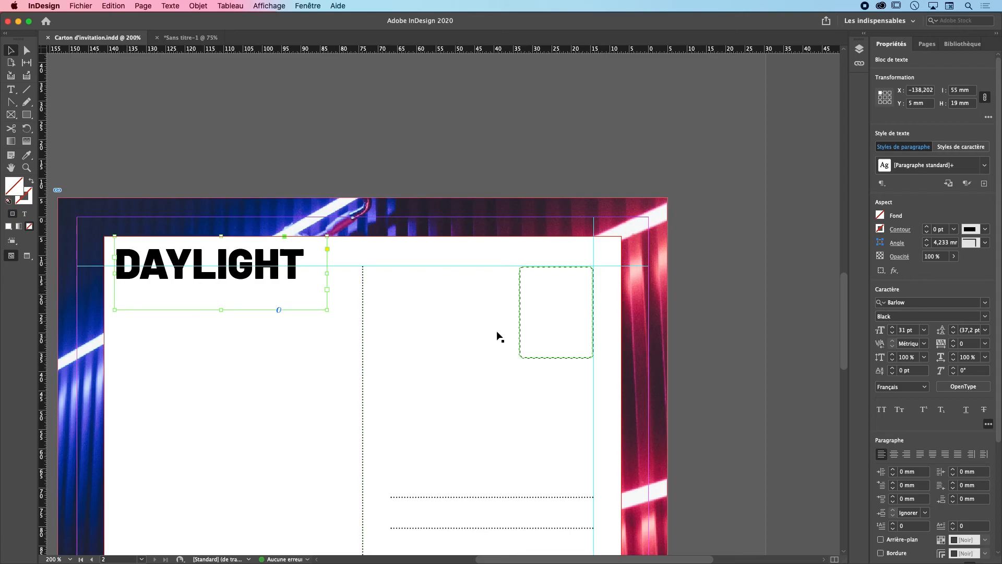
{"action": "key", "text": "super+1"}
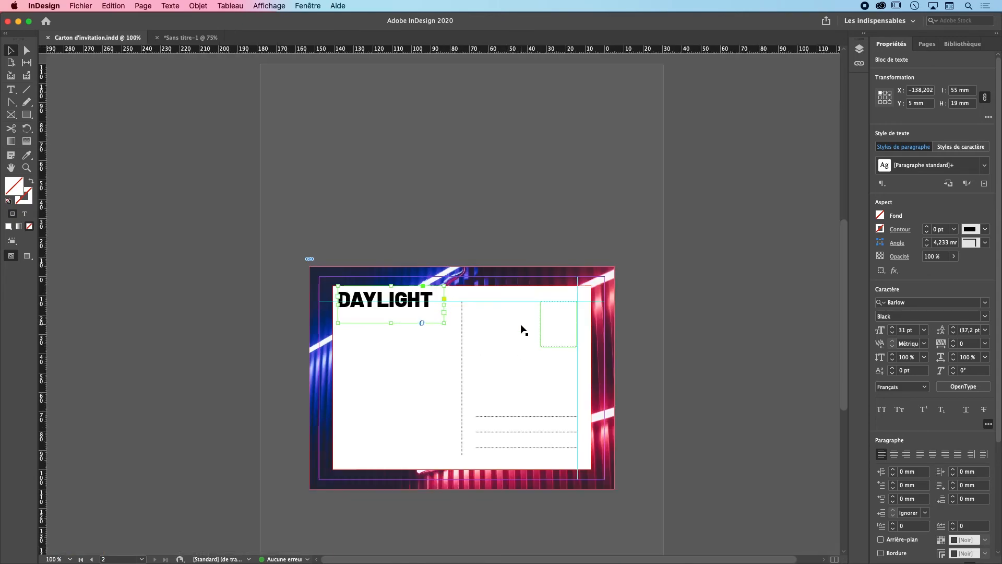
{"action": "key", "text": "super+2"}
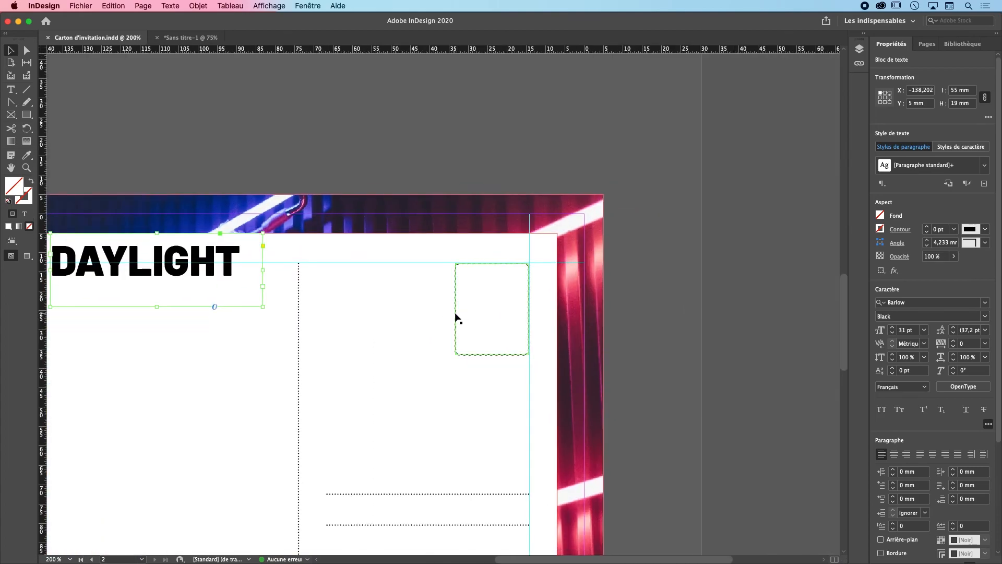
{"action": "left_click", "coordinate": [457, 320]}
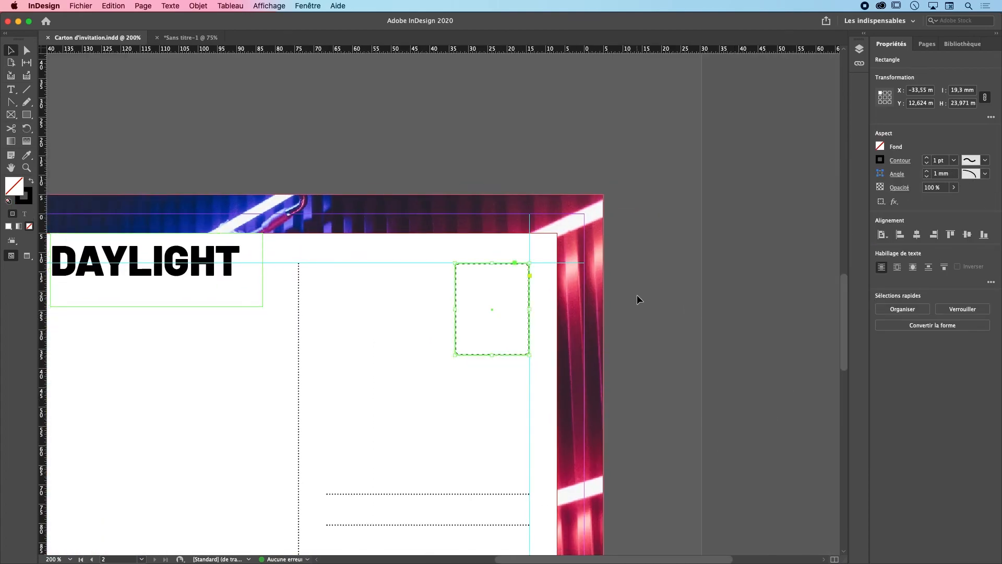
{"action": "key", "text": "super+1"}
{"action": "left_click", "coordinate": [424, 378]}
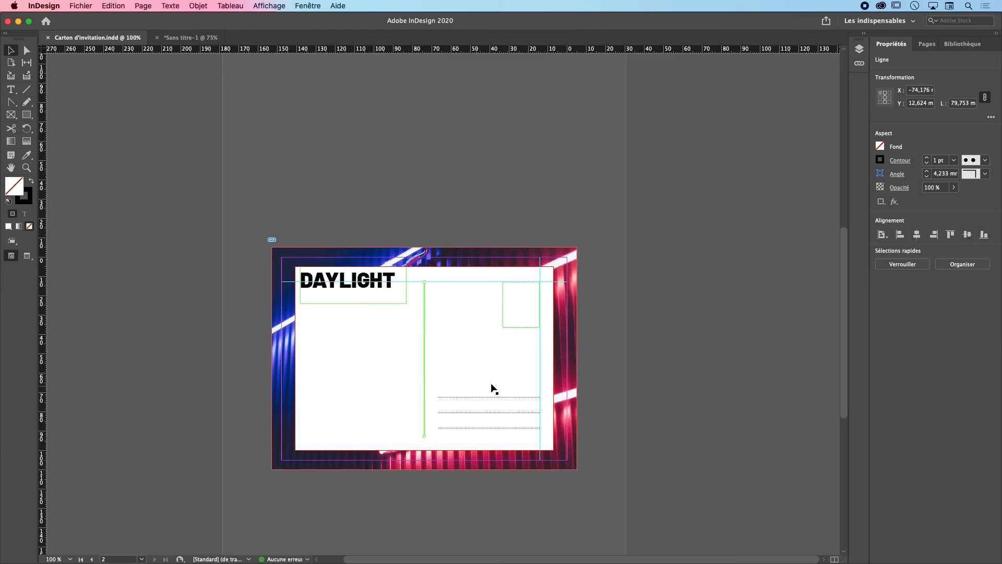
Look up the spread view rotation options in the page attributes of page 2
{"action": "left_click", "coordinate": [927, 44]}
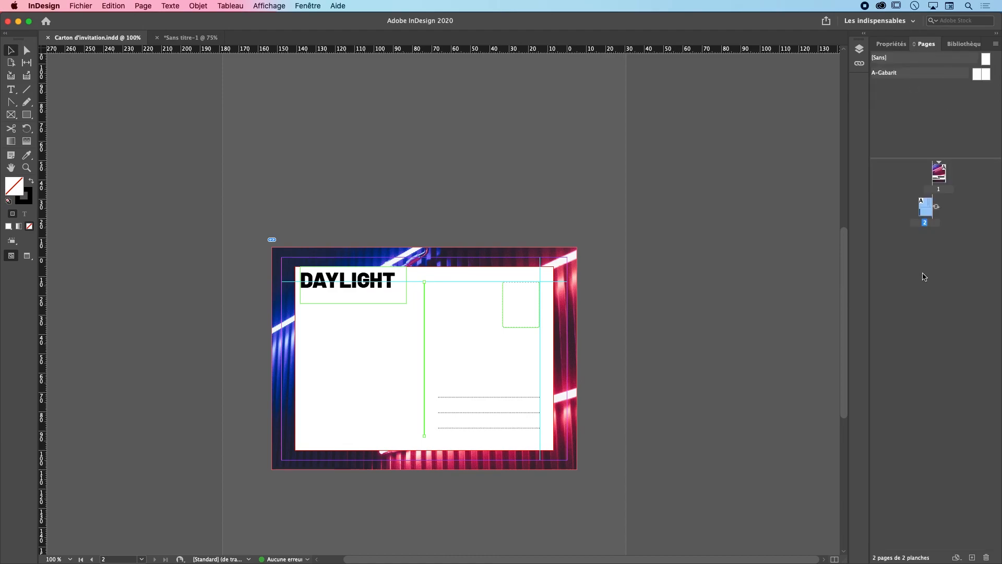
{"action": "right_click", "coordinate": [925, 212]}
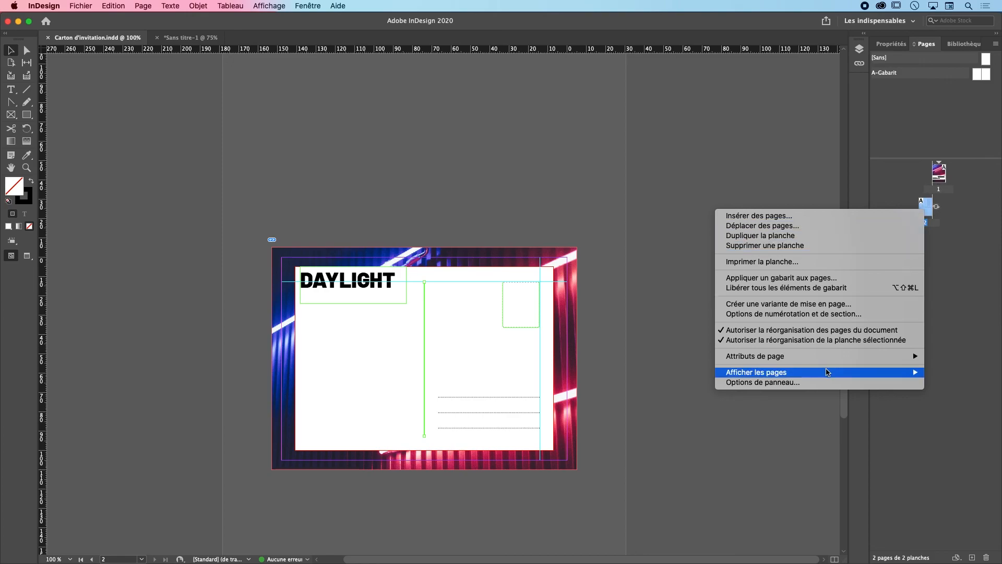
{"action": "mouse_move", "coordinate": [762, 356]}
{"action": "mouse_move", "coordinate": [600, 370]}
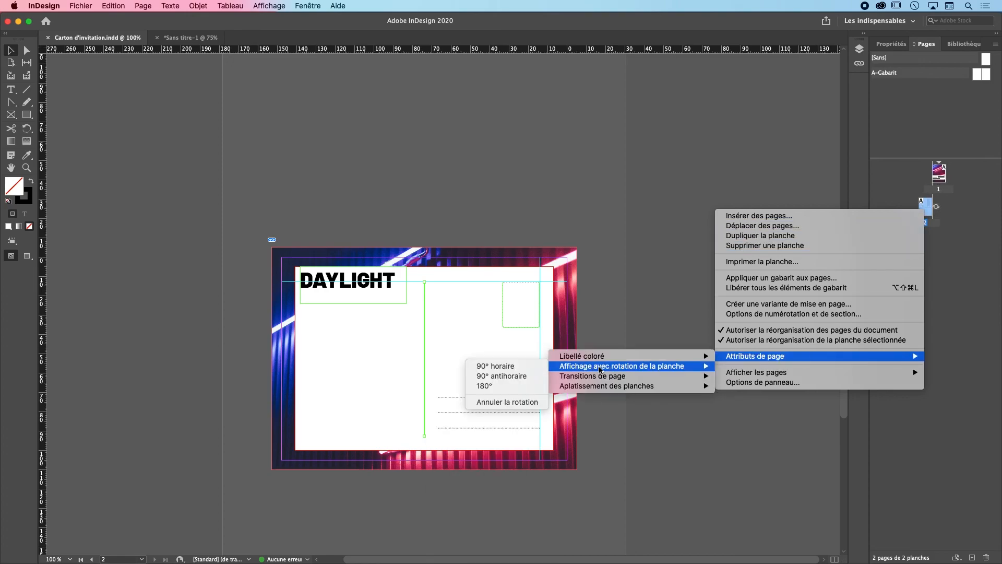
{"action": "left_click", "coordinate": [668, 203]}
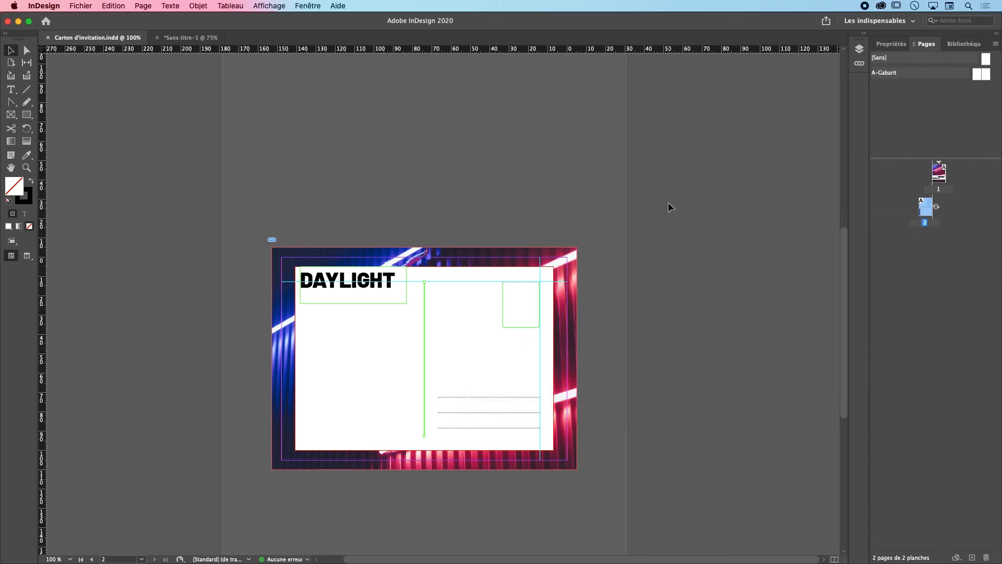
{"action": "key", "text": "super+minus"}
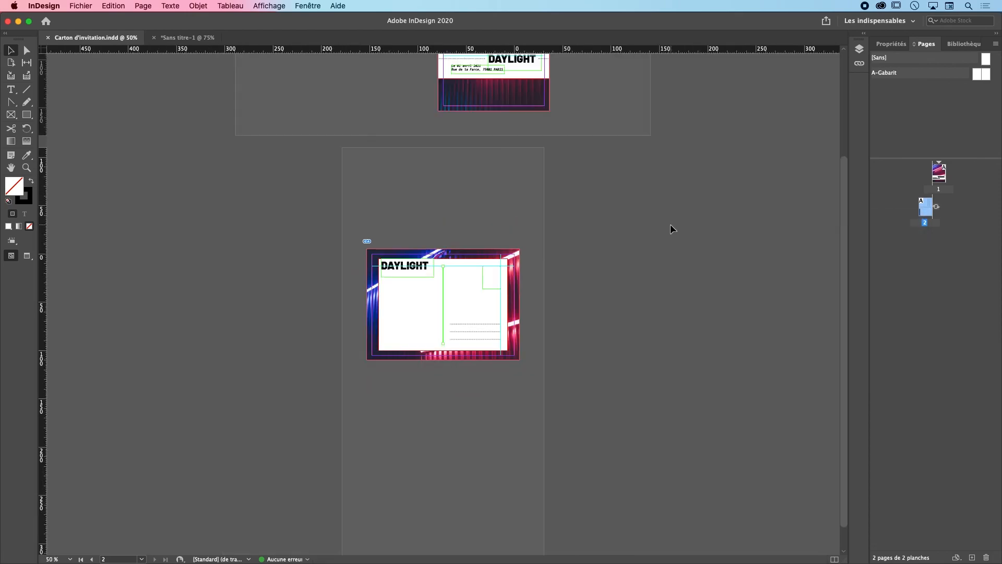